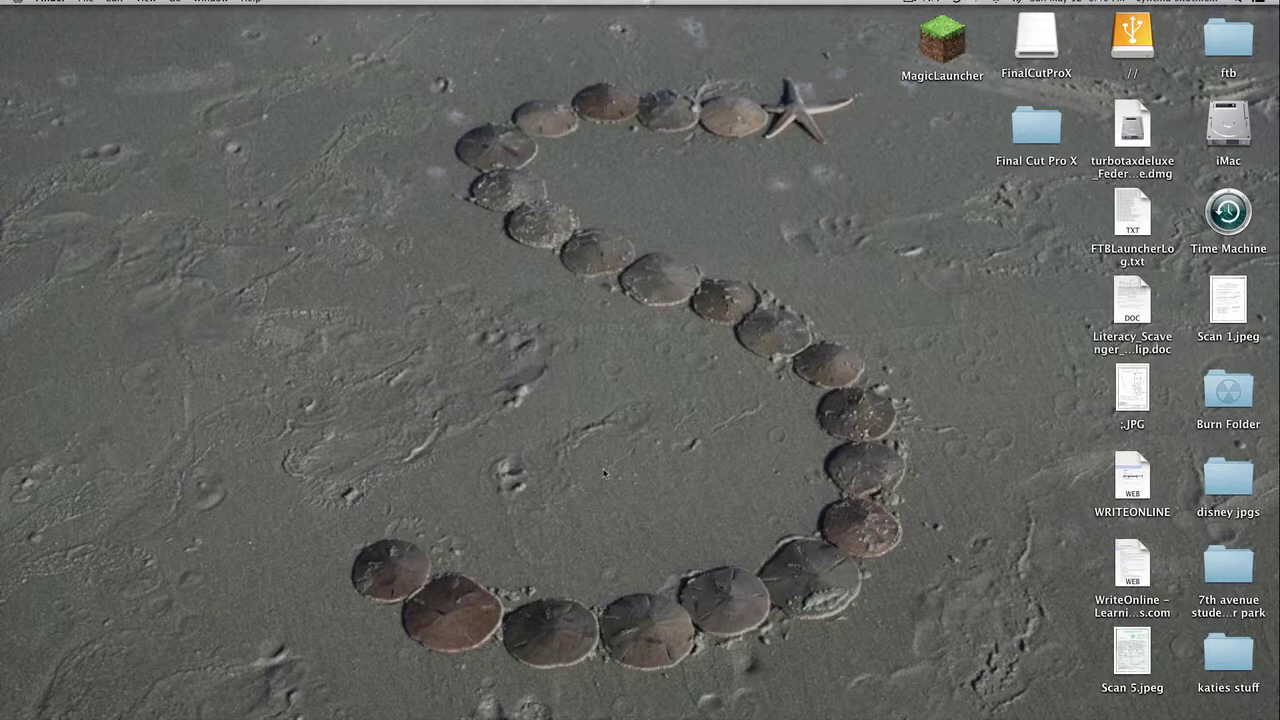
Launch MagicLauncher and open the setup of the Default configuration
{"action": "double_click", "coordinate": [942, 40]}
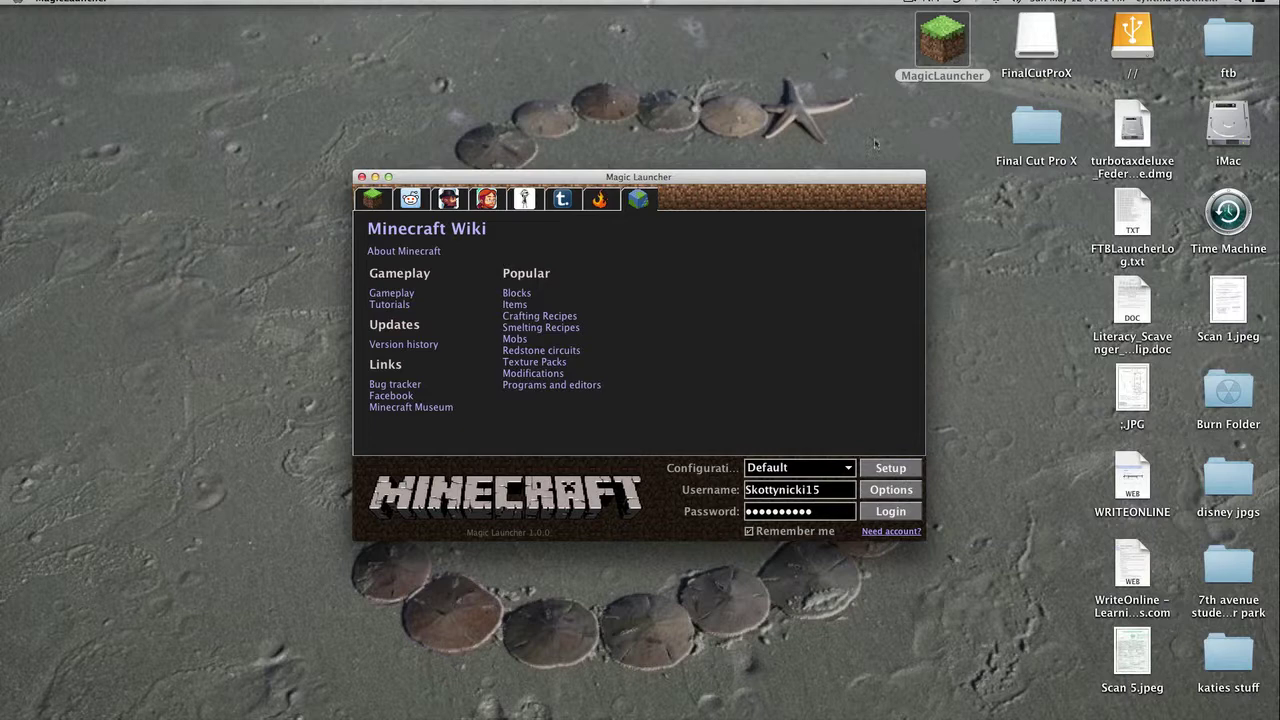
{"action": "left_click", "coordinate": [889, 468]}
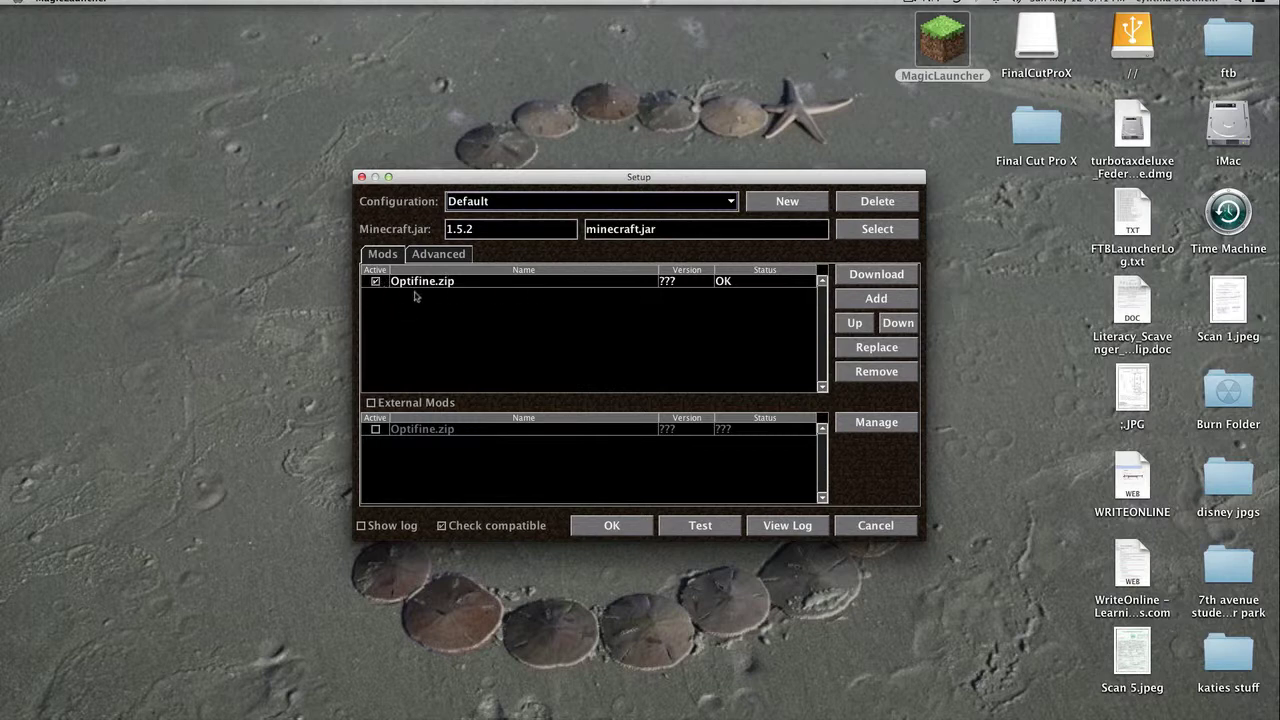
Switch the Optifine.zip mod and the compatibility check off and back on, and leave the setup without saving
{"action": "left_click", "coordinate": [376, 282]}
{"action": "left_click", "coordinate": [376, 281]}
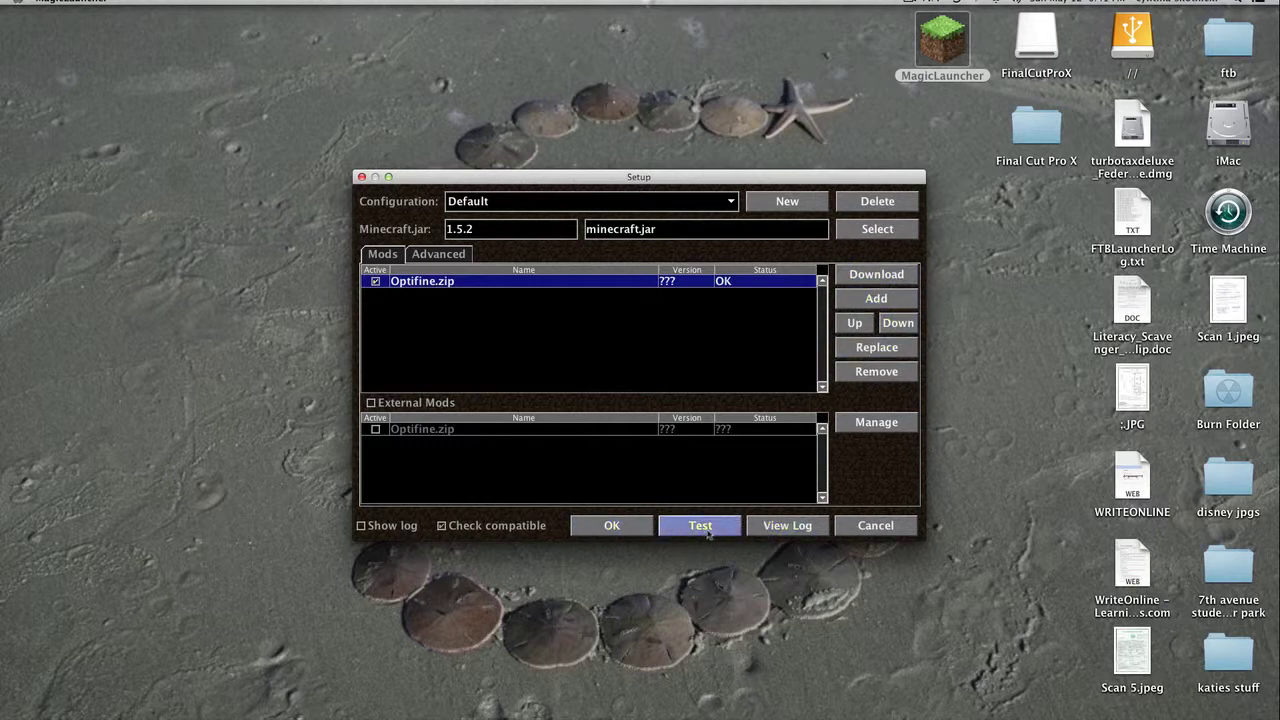
{"action": "left_click", "coordinate": [441, 527]}
{"action": "left_click", "coordinate": [441, 528]}
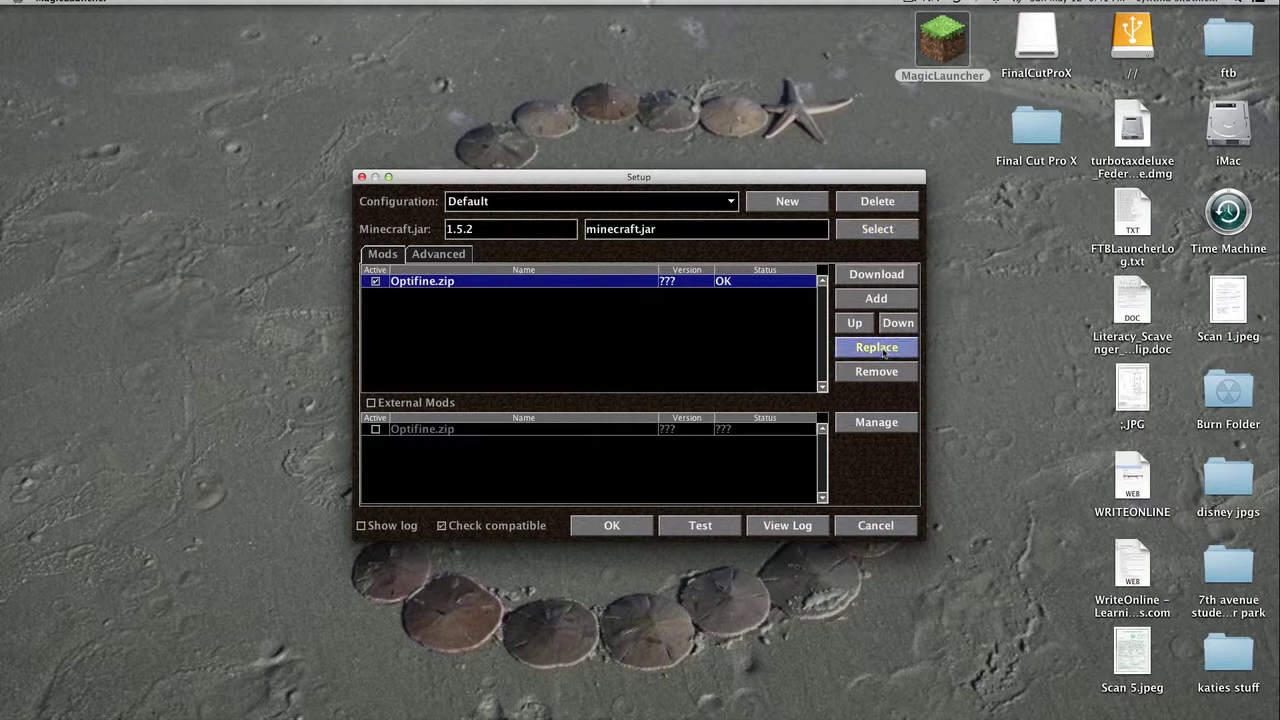
{"action": "left_click", "coordinate": [870, 525]}
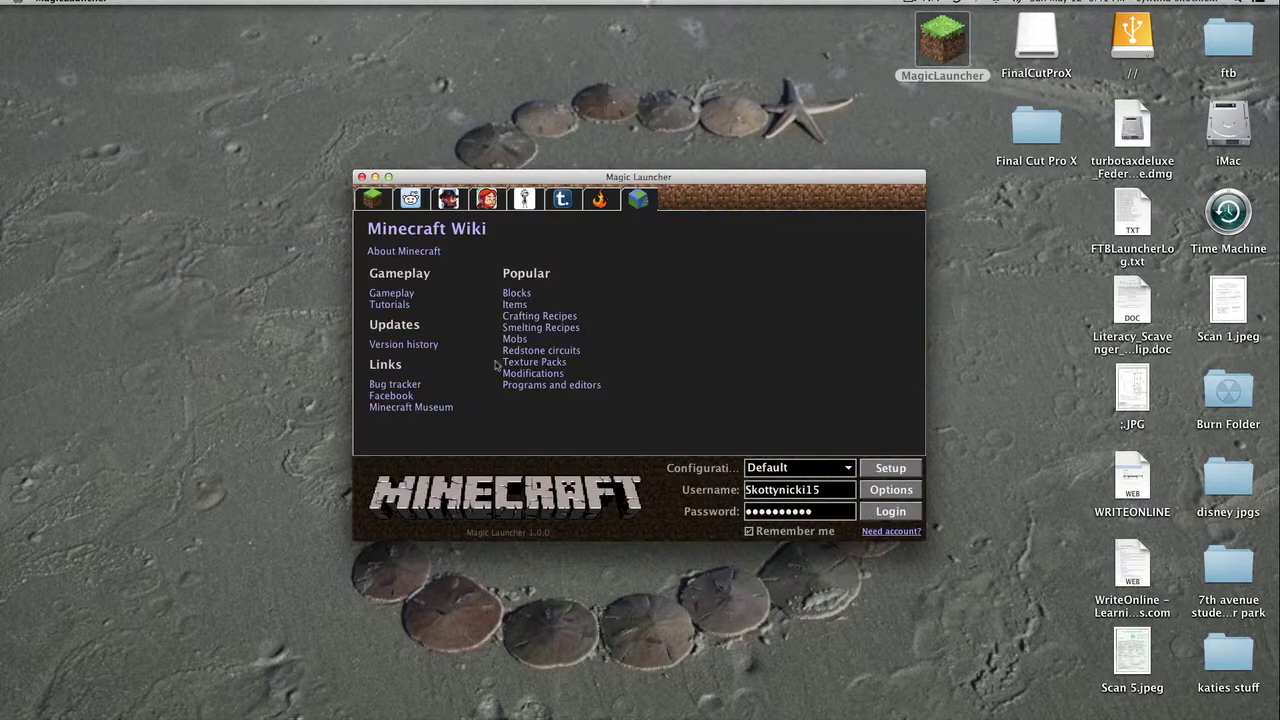
Browse the launcher's news feeds, including Reddit, the Twitter feeds, The Word of Notch, Minecraft Forums and Minecraft Wiki
{"action": "left_click", "coordinate": [370, 203]}
{"action": "left_click", "coordinate": [418, 204]}
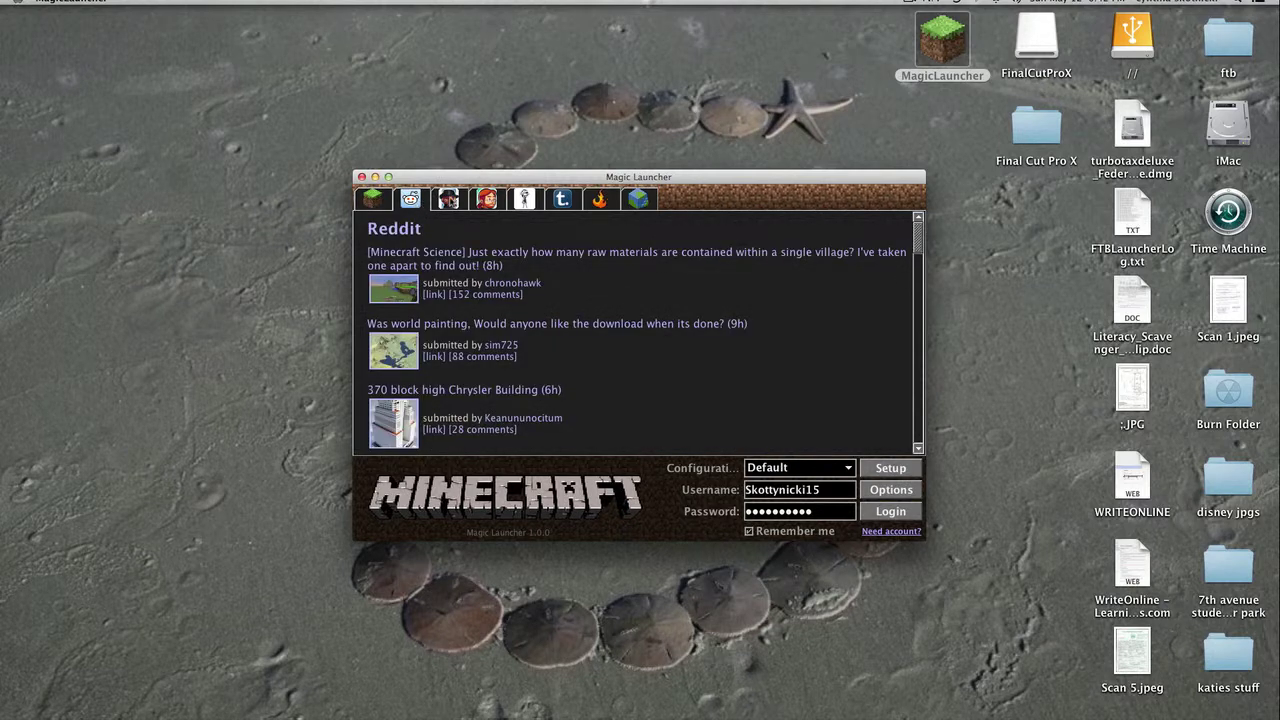
{"action": "left_click", "coordinate": [448, 199]}
{"action": "left_click", "coordinate": [486, 200]}
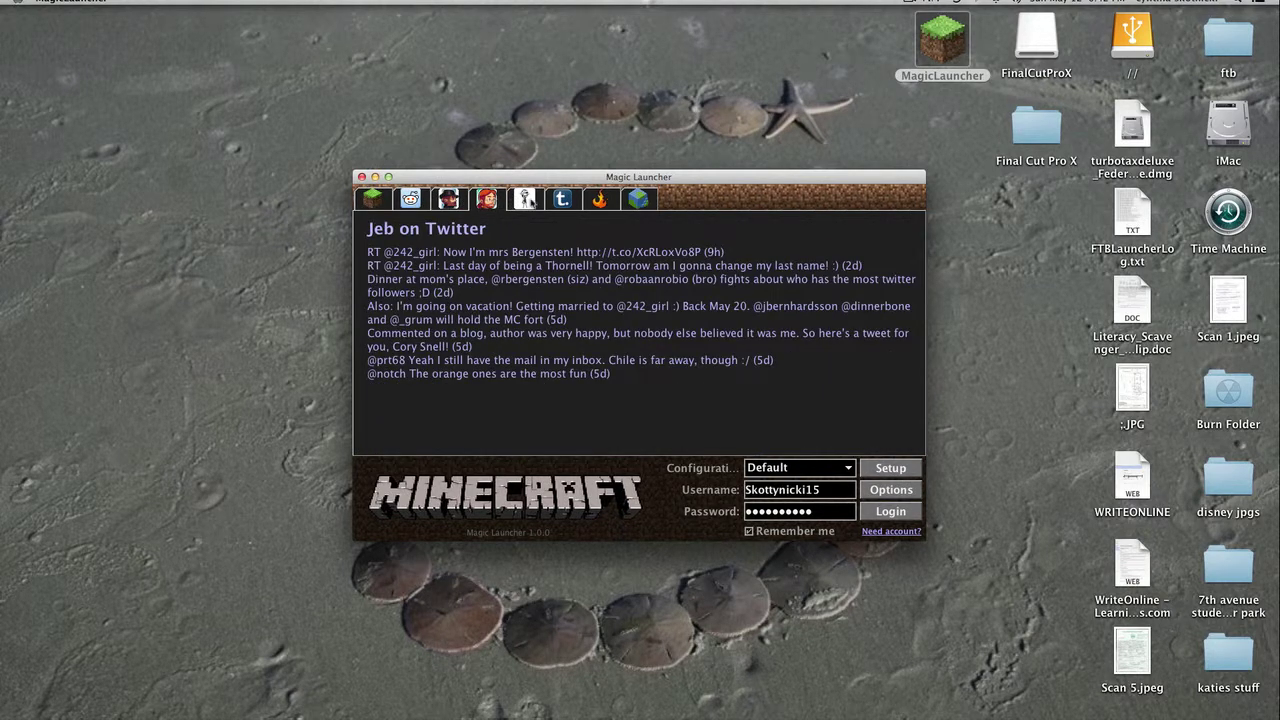
{"action": "left_click", "coordinate": [525, 201]}
{"action": "left_click", "coordinate": [561, 199]}
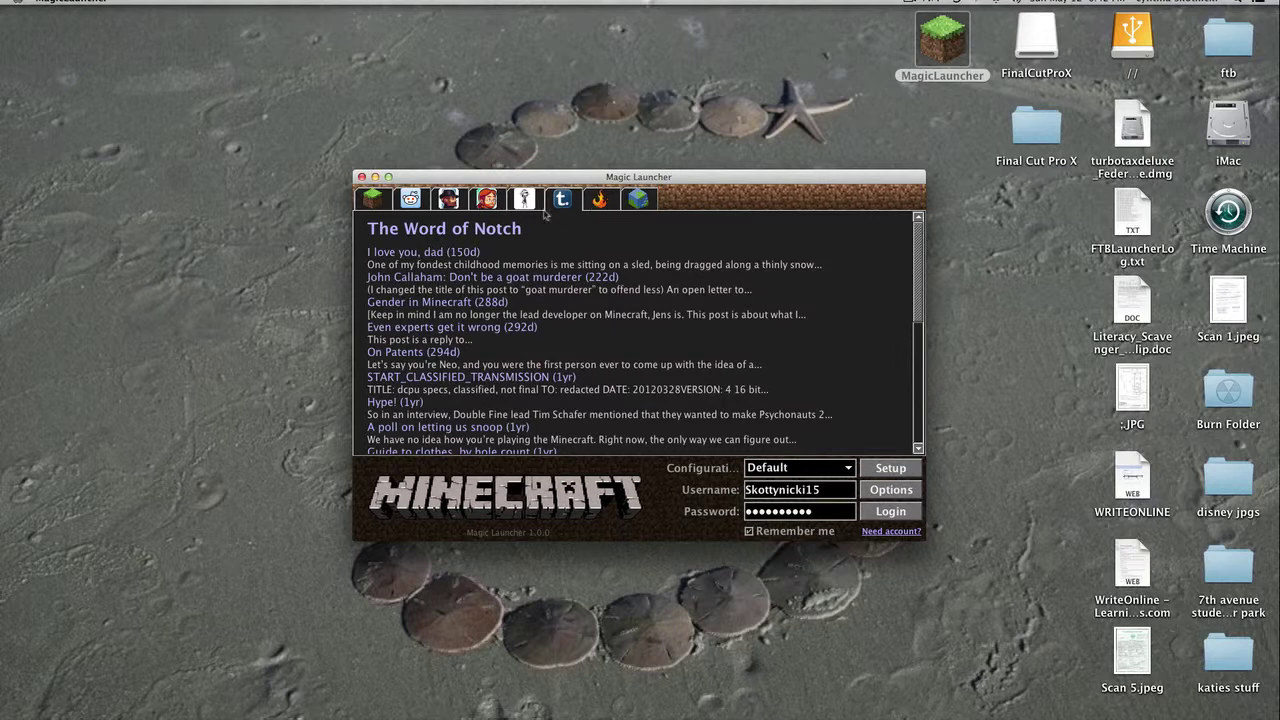
{"action": "left_click", "coordinate": [600, 203]}
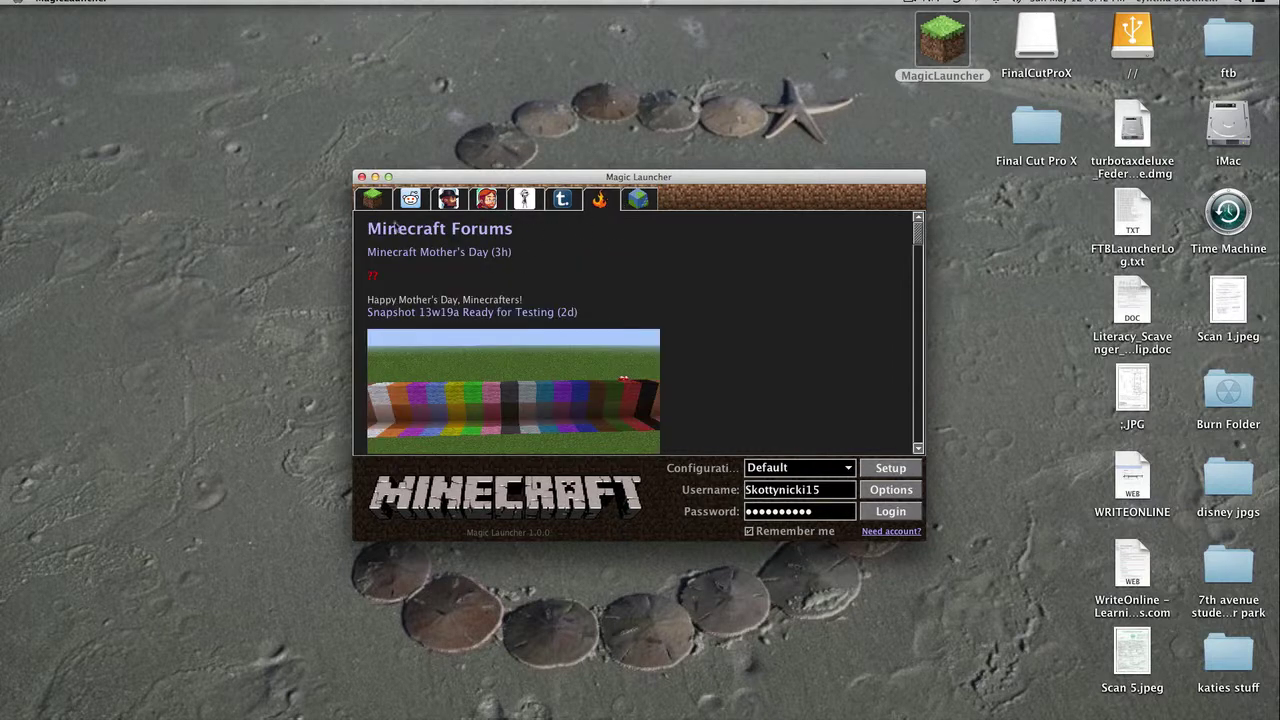
{"action": "scroll", "coordinate": [632, 407], "scroll_direction": "down", "scroll_amount": 5}
{"action": "scroll", "coordinate": [632, 407], "scroll_direction": "up", "scroll_amount": 5}
{"action": "left_click", "coordinate": [638, 200]}
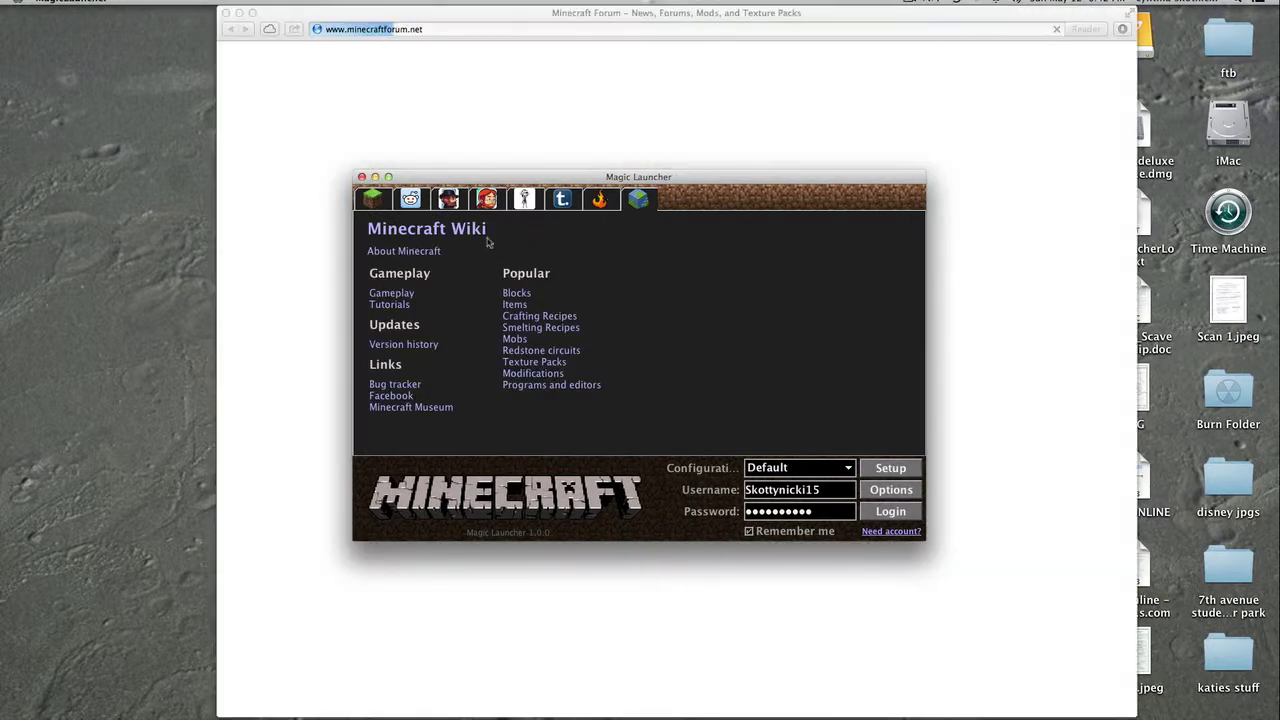
{"action": "key", "text": "super+q"}
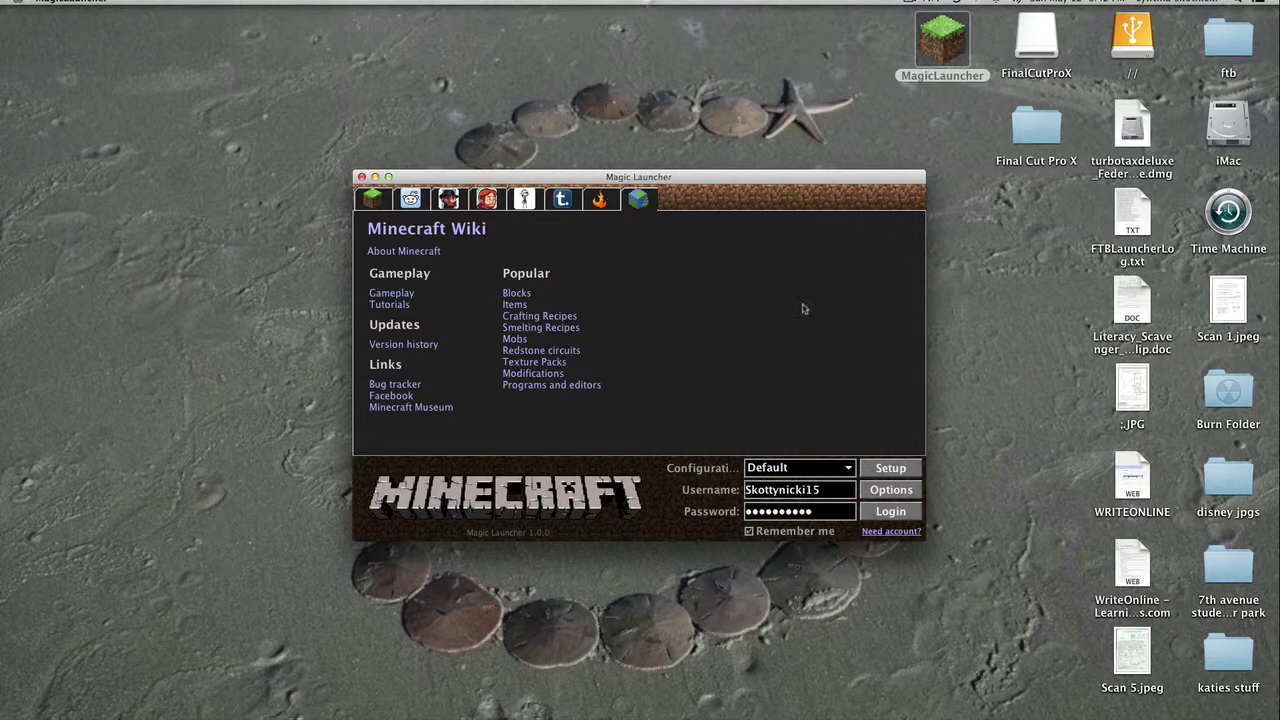
Open the launcher options and look over the Minecraft Wiki page about snapshot versions
{"action": "left_click", "coordinate": [848, 468]}
{"action": "left_click", "coordinate": [800, 489]}
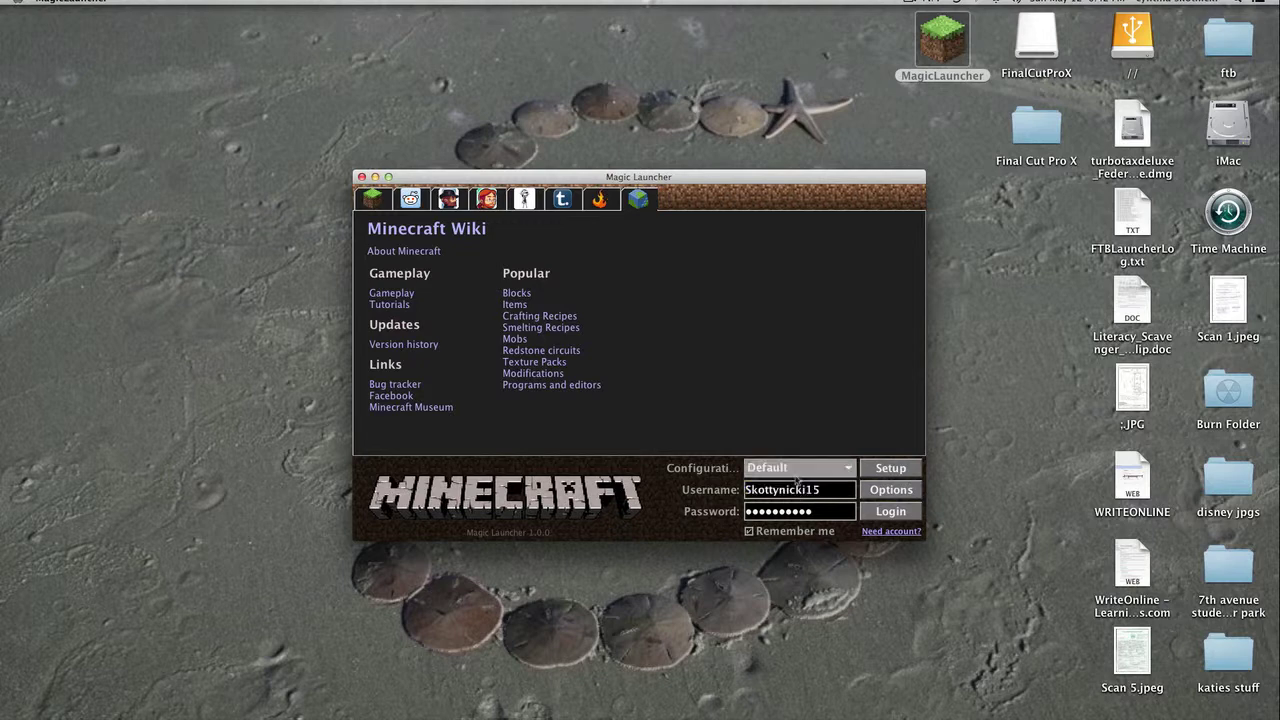
{"action": "left_click", "coordinate": [888, 492]}
{"action": "left_click", "coordinate": [752, 302]}
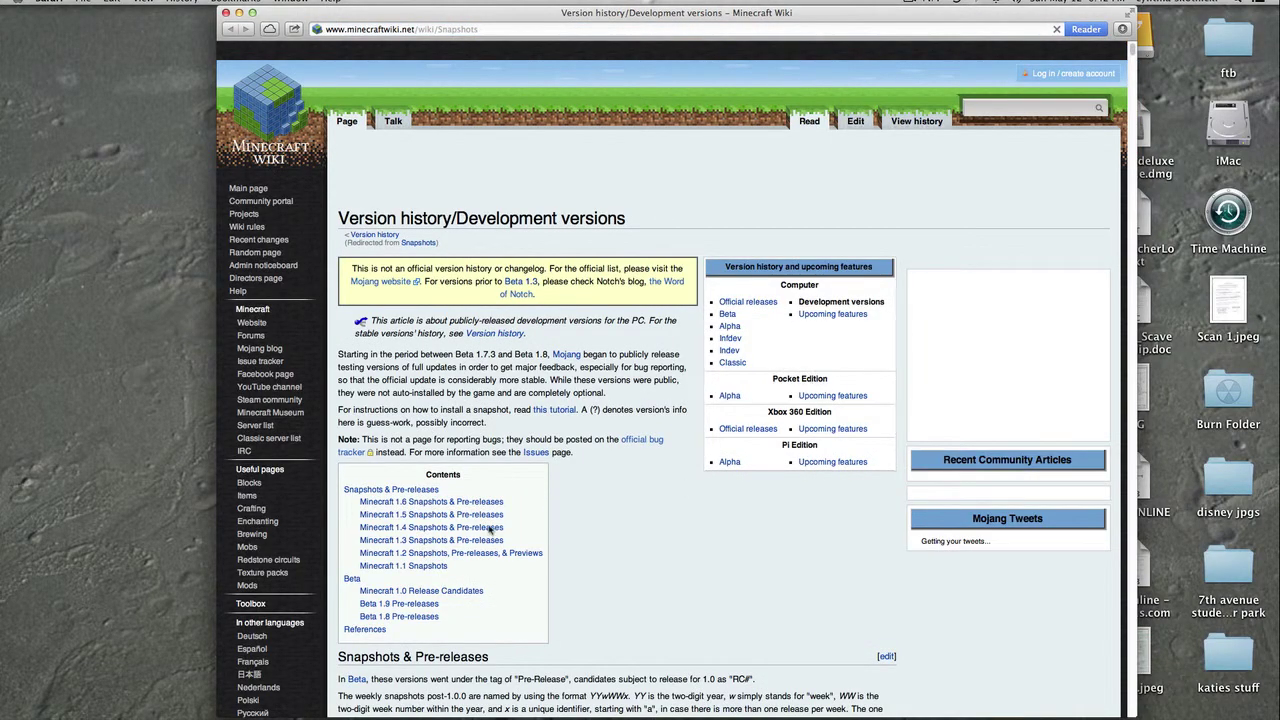
{"action": "scroll", "coordinate": [517, 529], "scroll_direction": "down", "scroll_amount": 15}
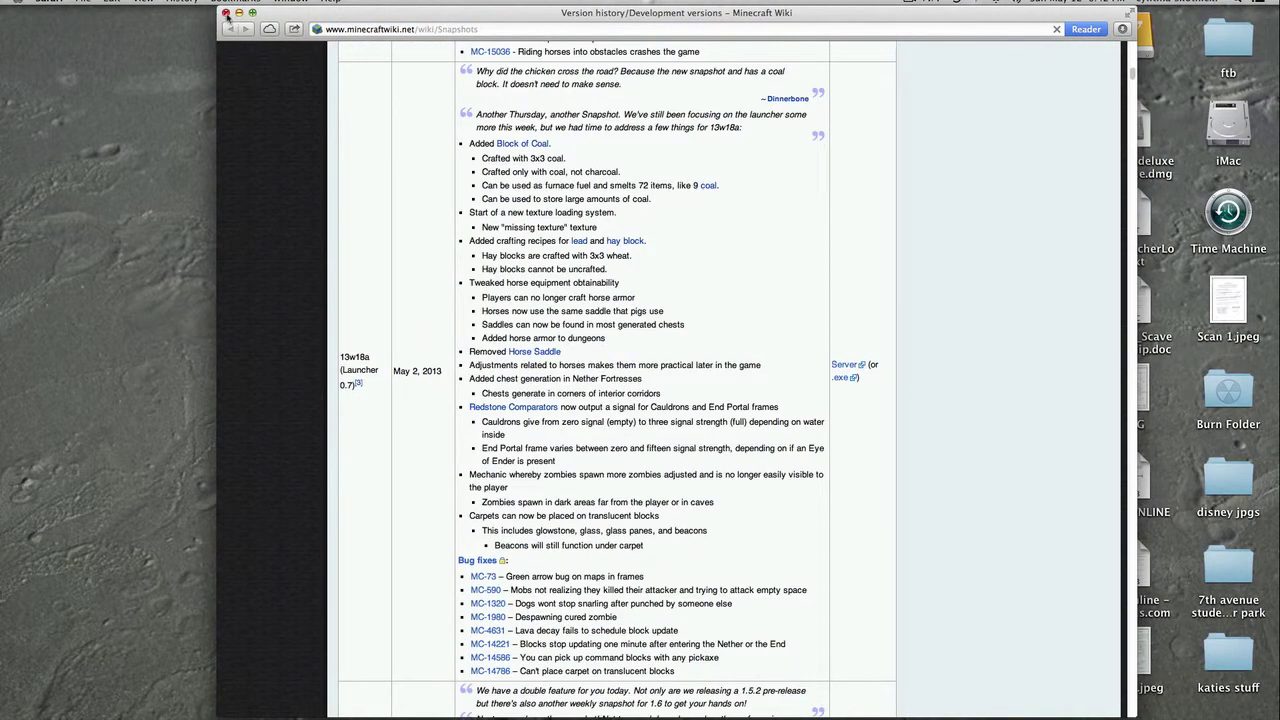
{"action": "left_click", "coordinate": [226, 13]}
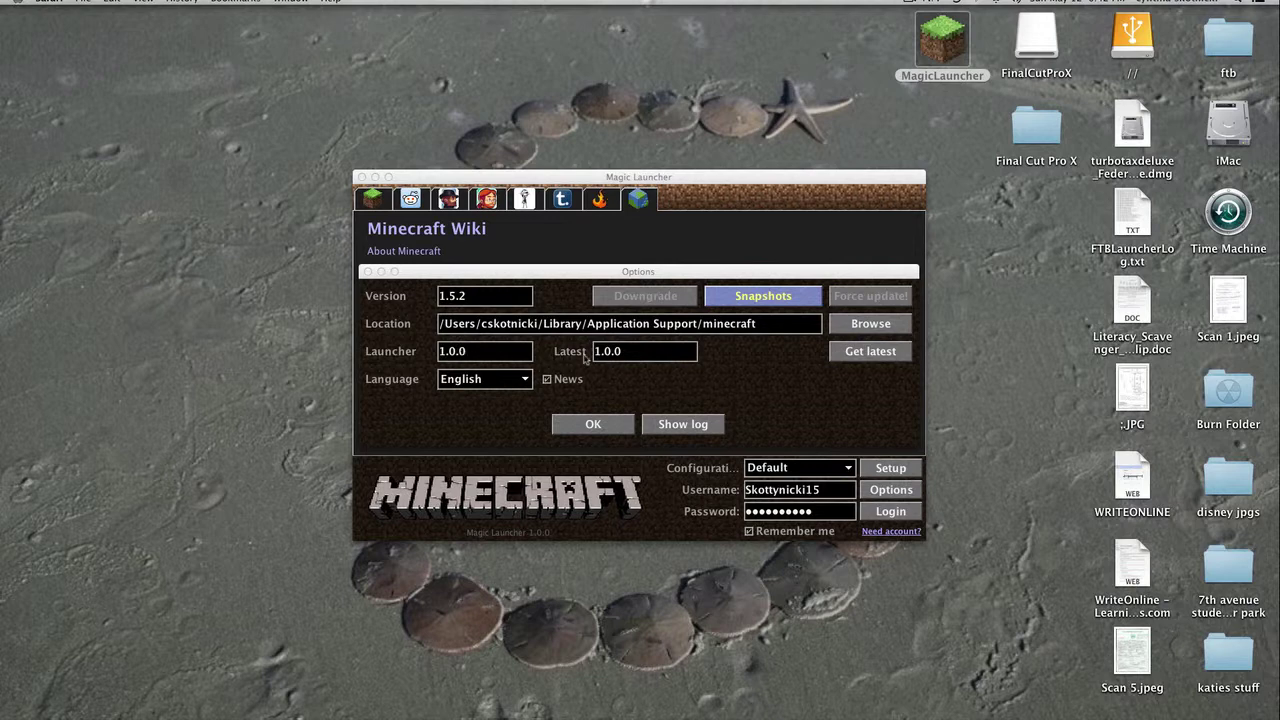
Check the available launcher languages, keep English, and close the options
{"action": "left_click", "coordinate": [520, 384]}
{"action": "left_click", "coordinate": [500, 400]}
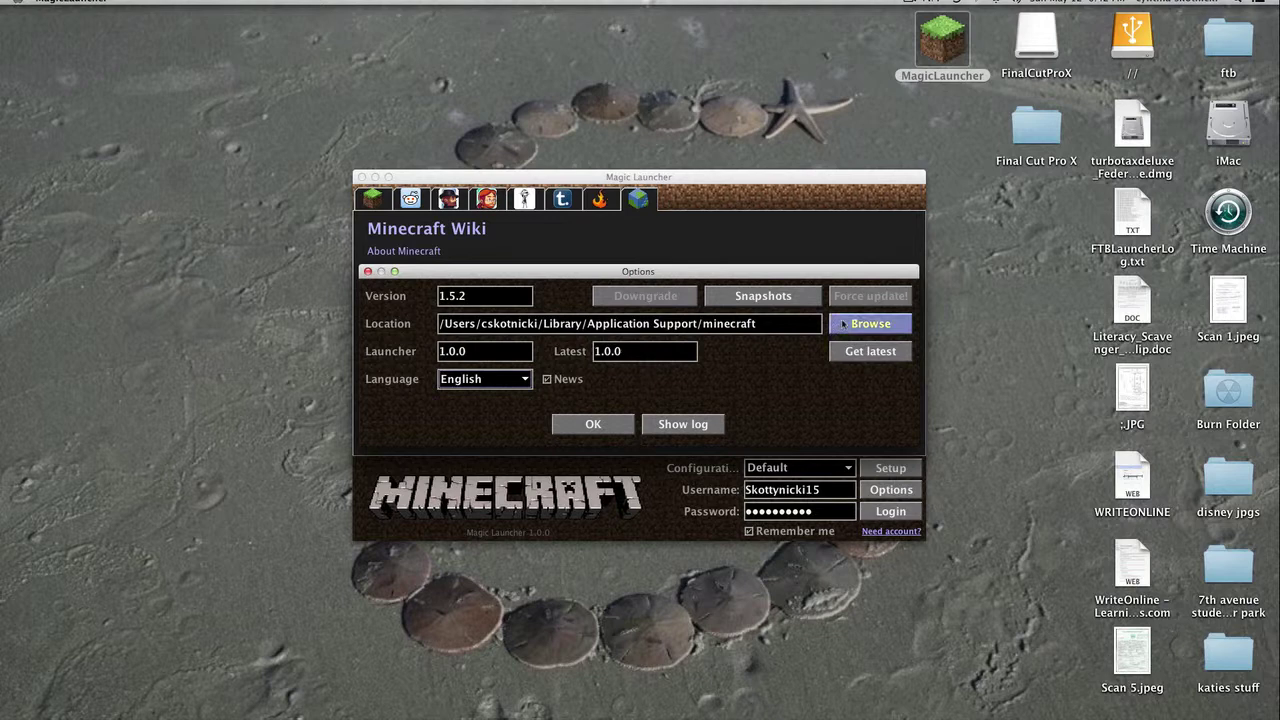
{"action": "left_click", "coordinate": [593, 424]}
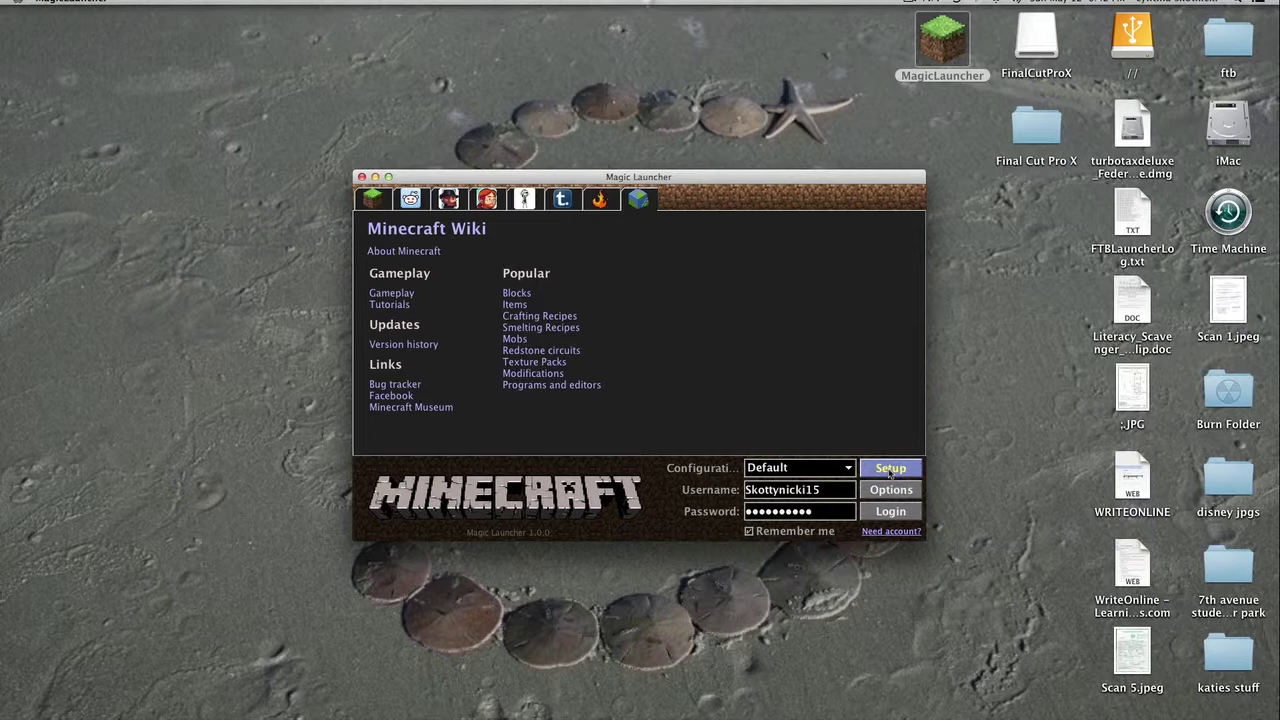
Try a game window size of 1280 by 720 in the Default configuration's advanced setup and leave without saving
{"action": "left_click", "coordinate": [889, 470]}
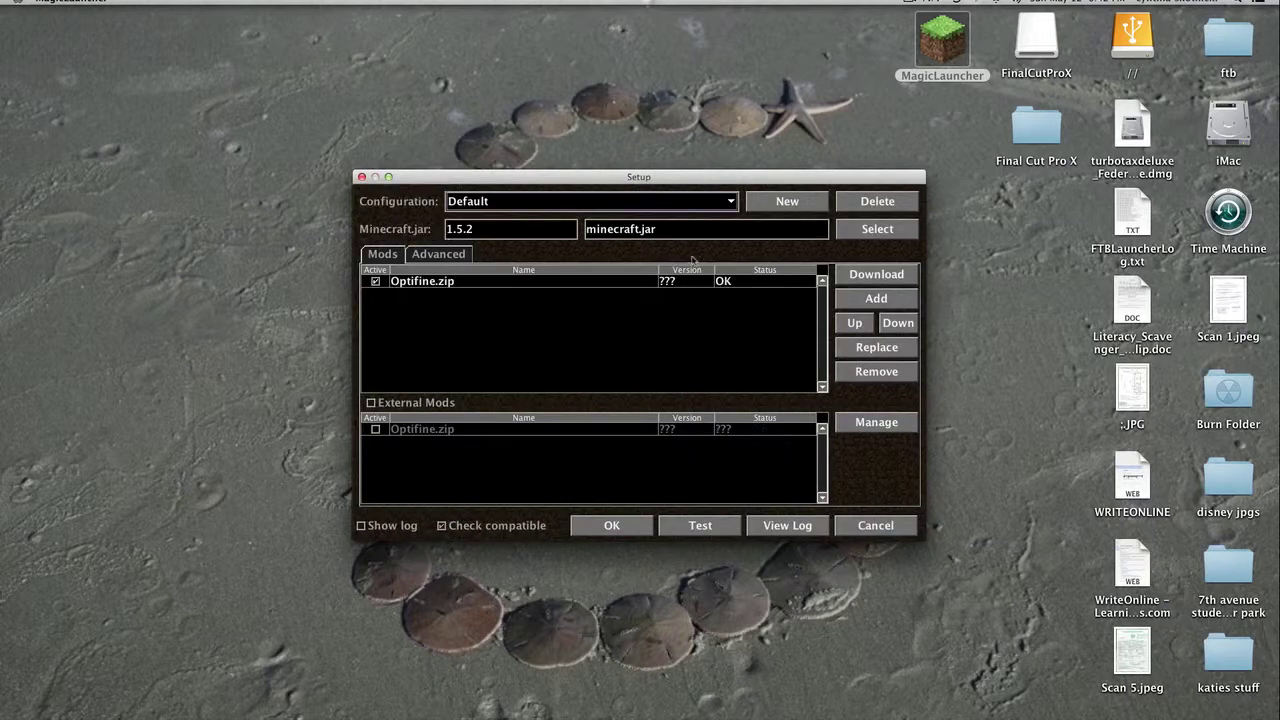
{"action": "left_click", "coordinate": [445, 256]}
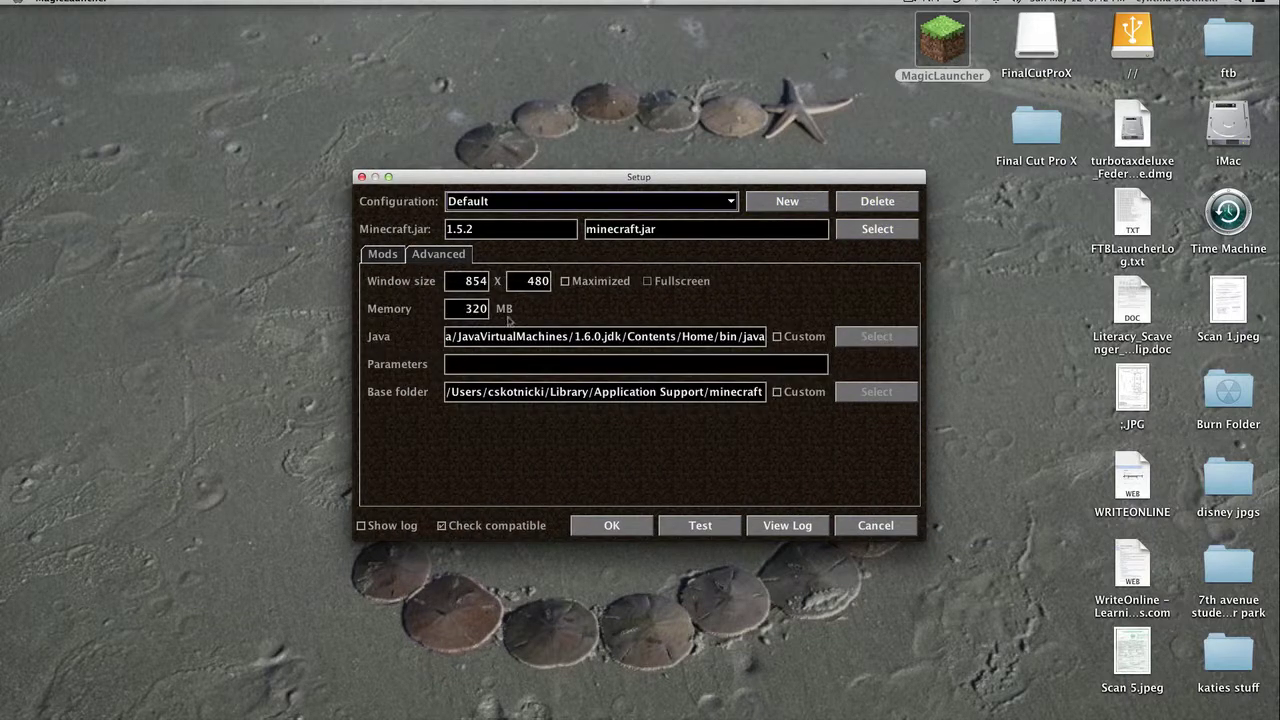
{"action": "double_click", "coordinate": [460, 285]}
{"action": "type", "text": "1"}
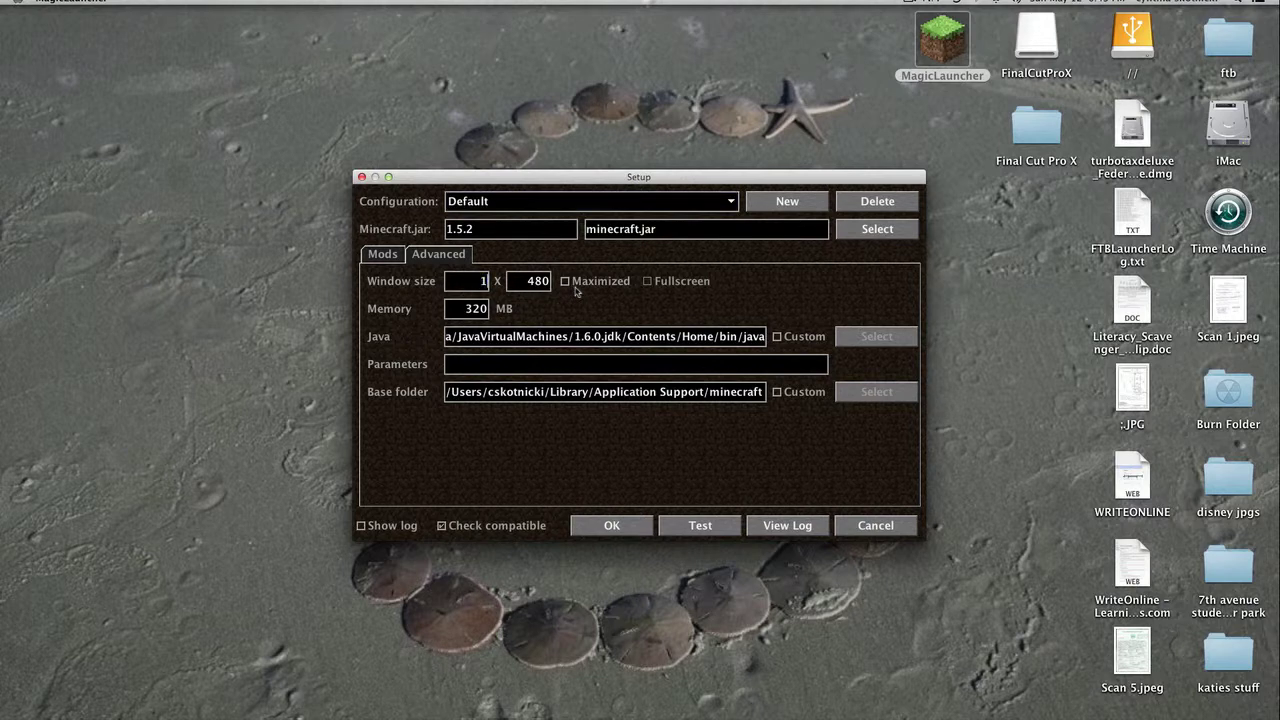
{"action": "type", "text": "280"}
{"action": "double_click", "coordinate": [530, 283]}
{"action": "type", "text": "720"}
{"action": "left_click_drag", "start_coordinate": [462, 312], "coordinate": [490, 312]}
{"action": "left_click", "coordinate": [476, 312]}
{"action": "left_click", "coordinate": [390, 258]}
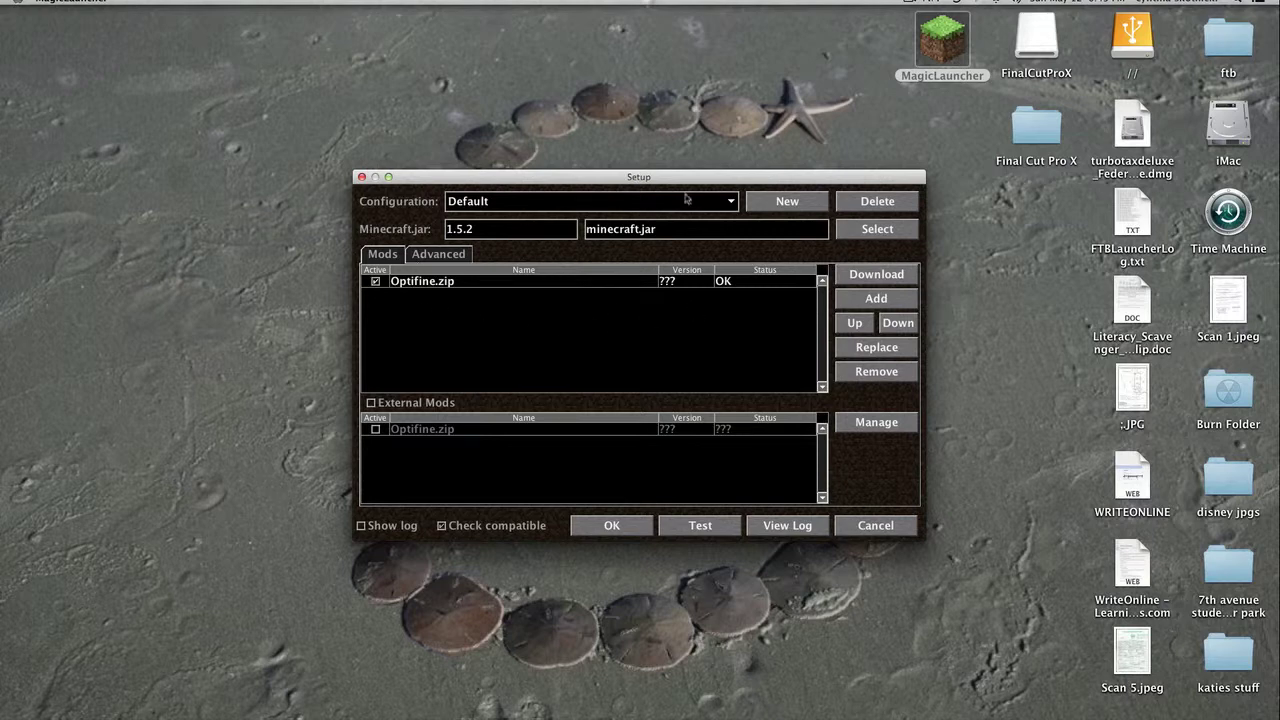
{"action": "left_click", "coordinate": [868, 526]}
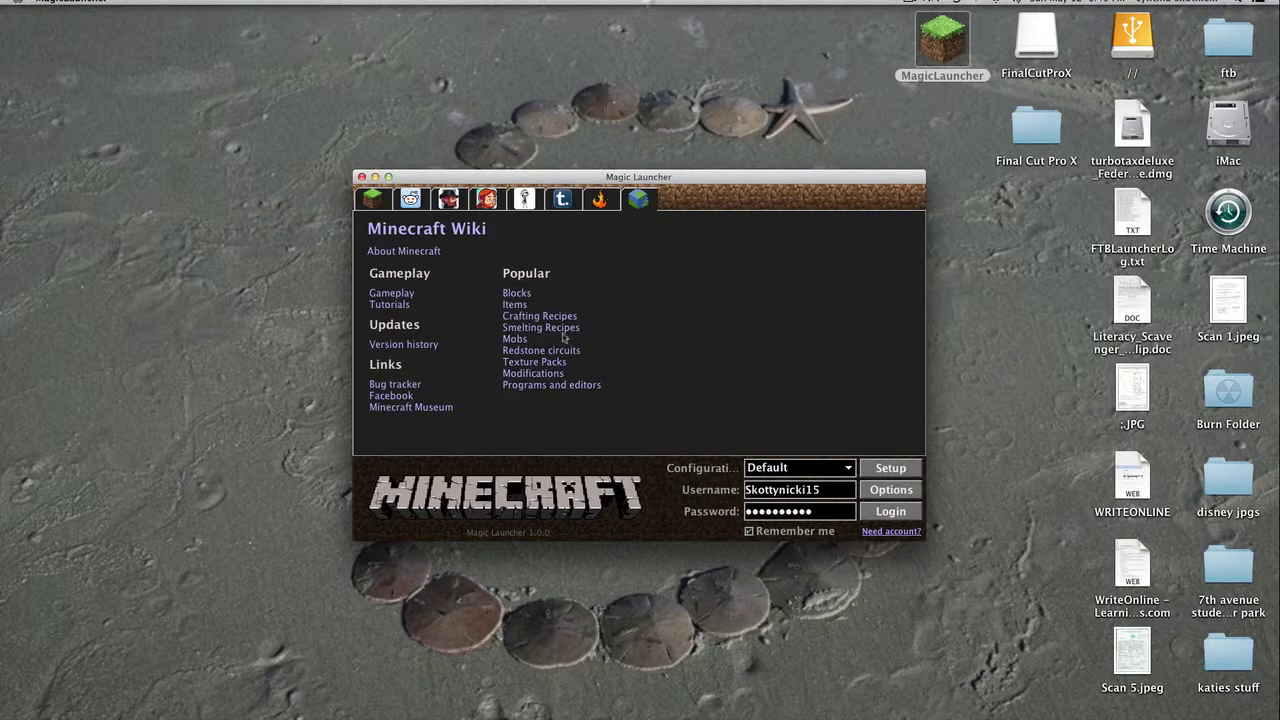
Log in with the remembered account to start Minecraft, and move the game window higher on the desktop
{"action": "key", "text": "Return"}
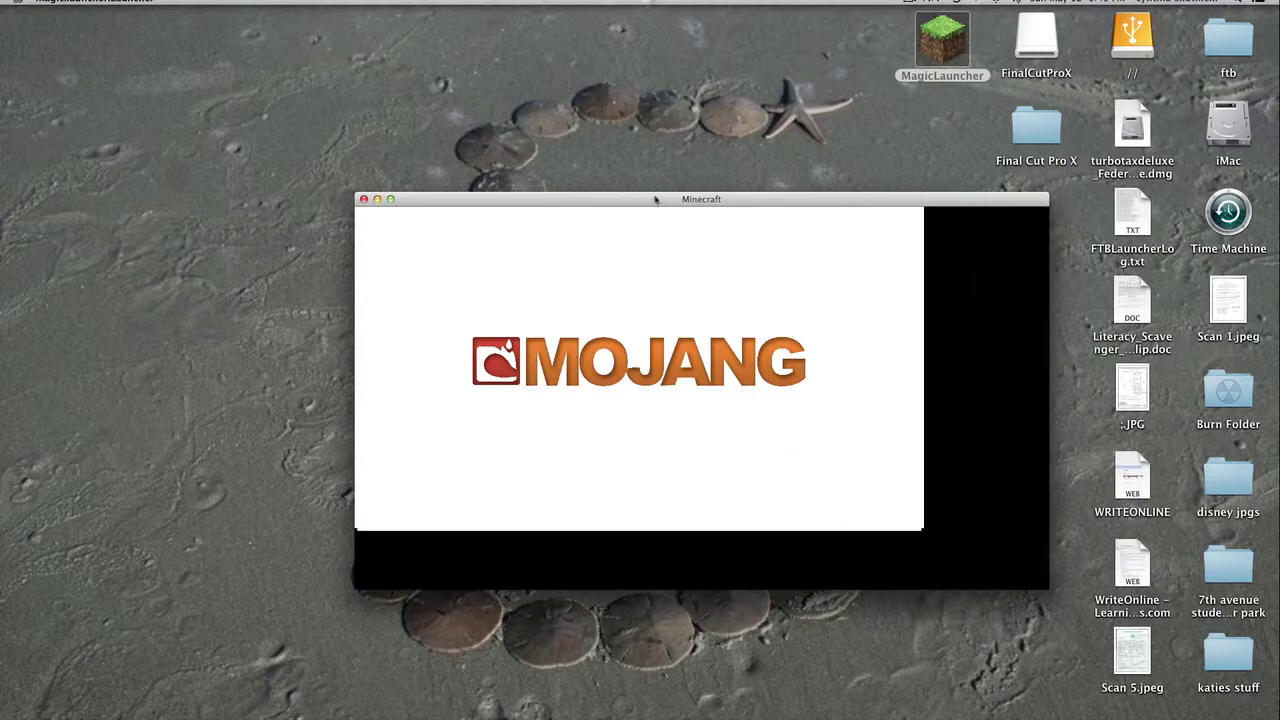
{"action": "left_click_drag", "start_coordinate": [685, 203], "coordinate": [638, 130]}
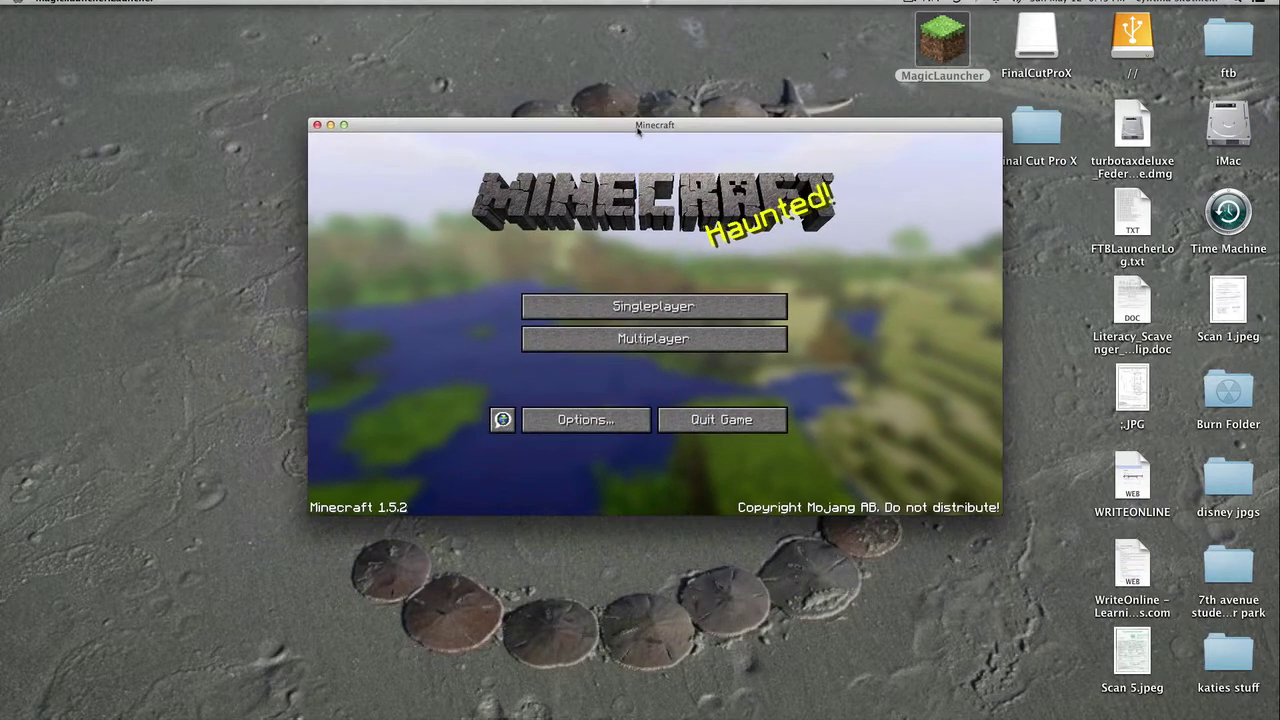
Look through the saved multiplayer servers and return to the Minecraft title screen
{"action": "left_click", "coordinate": [665, 340]}
{"action": "scroll", "coordinate": [680, 355], "scroll_direction": "down", "scroll_amount": 4}
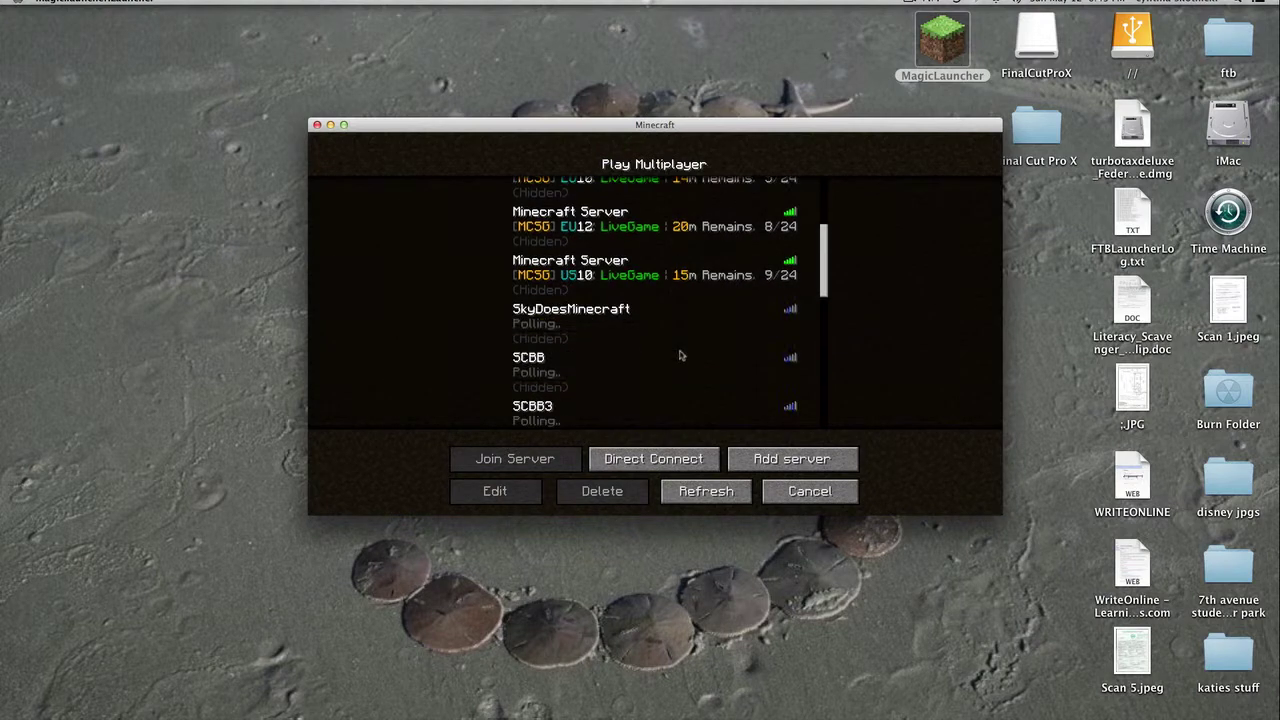
{"action": "scroll", "coordinate": [680, 355], "scroll_direction": "down", "scroll_amount": 6}
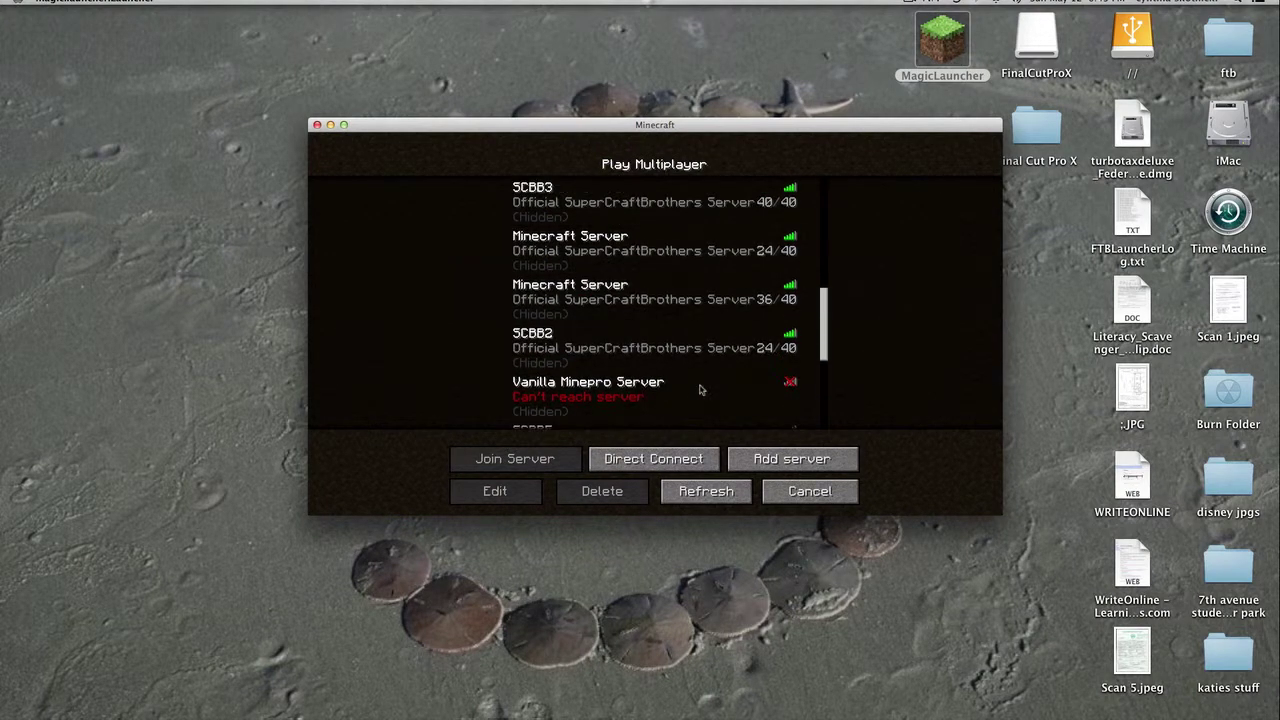
{"action": "scroll", "coordinate": [700, 390], "scroll_direction": "up", "scroll_amount": 5}
{"action": "left_click", "coordinate": [660, 309]}
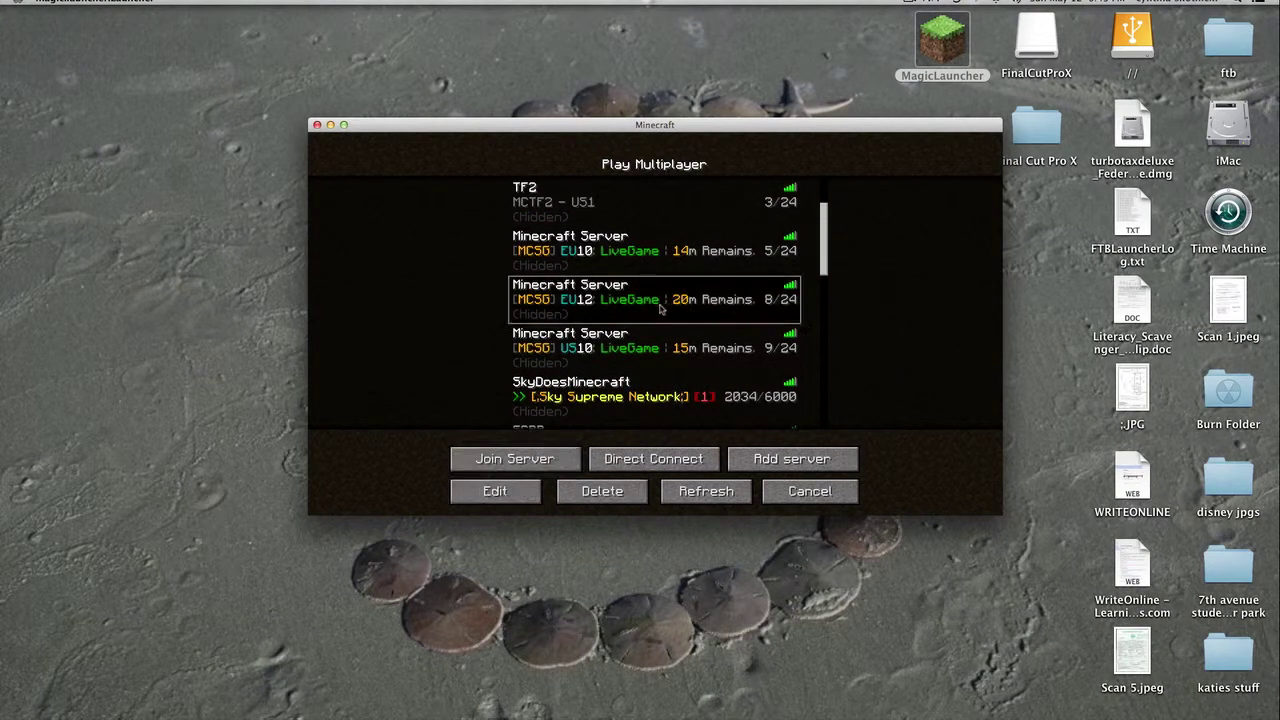
{"action": "scroll", "coordinate": [600, 400], "scroll_direction": "up", "scroll_amount": 2}
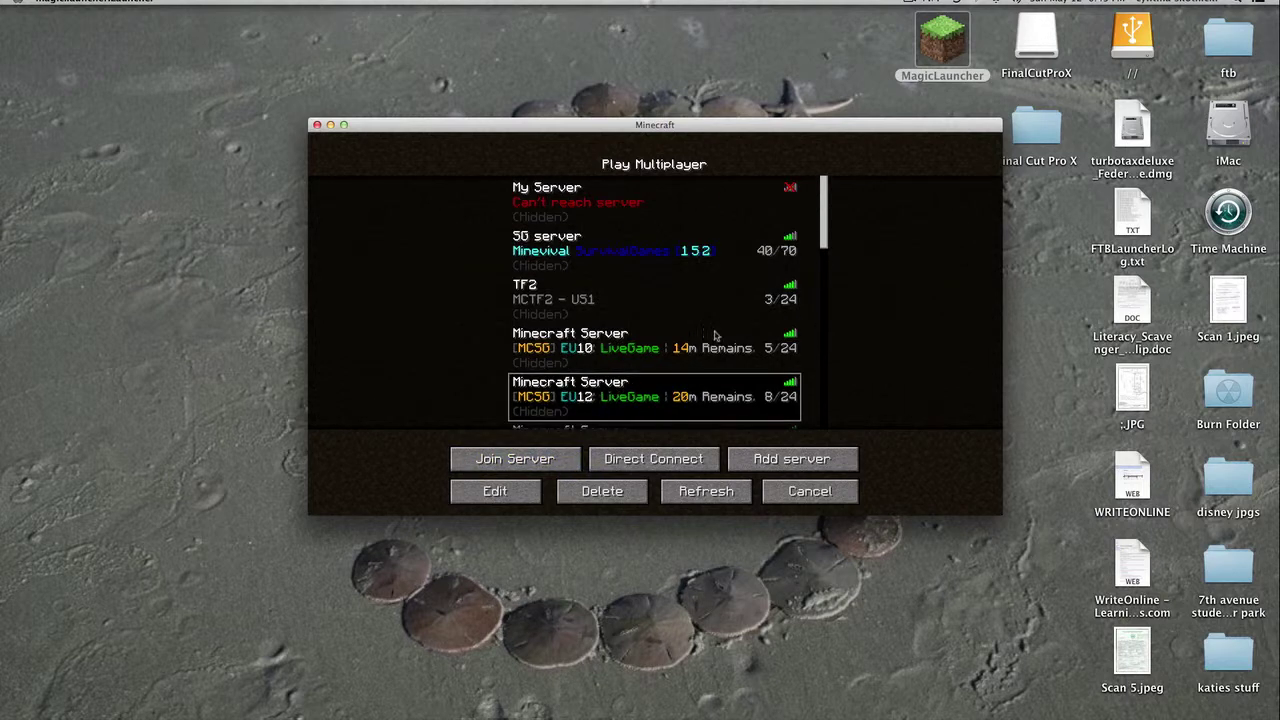
{"action": "scroll", "coordinate": [715, 335], "scroll_direction": "down", "scroll_amount": 10}
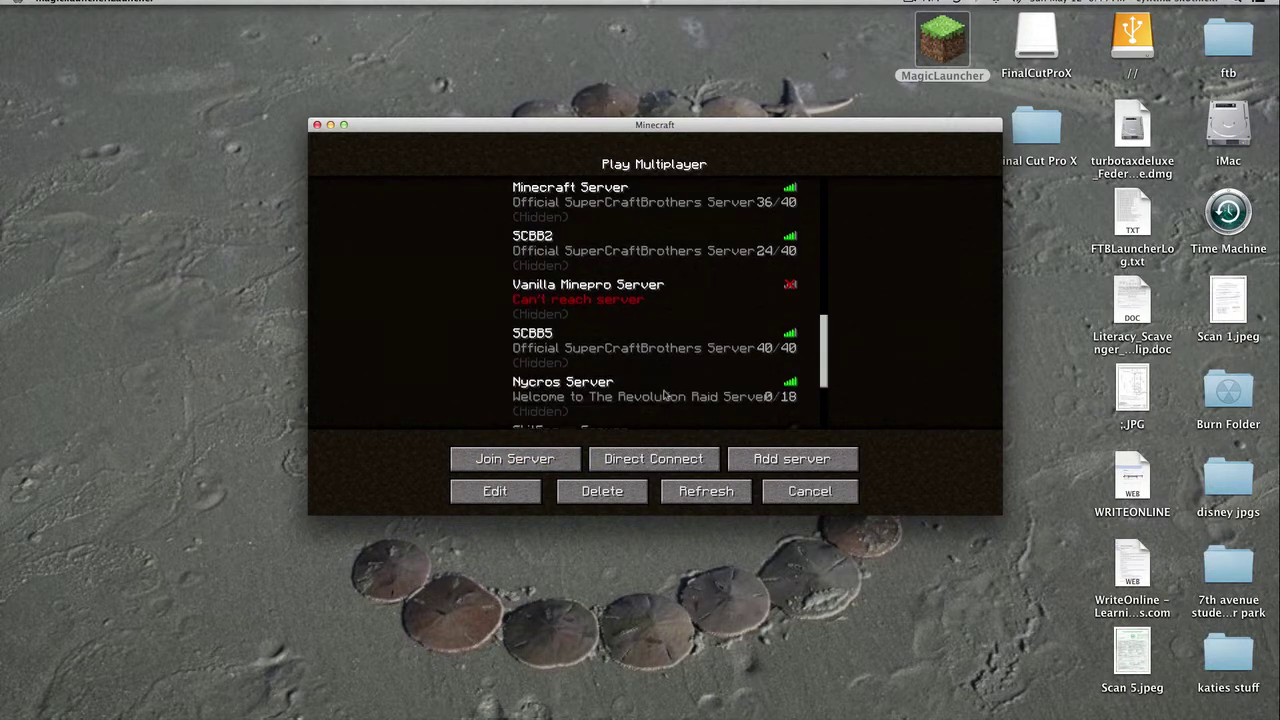
{"action": "scroll", "coordinate": [663, 396], "scroll_direction": "down", "scroll_amount": 3}
{"action": "scroll", "coordinate": [663, 396], "scroll_direction": "up", "scroll_amount": 3}
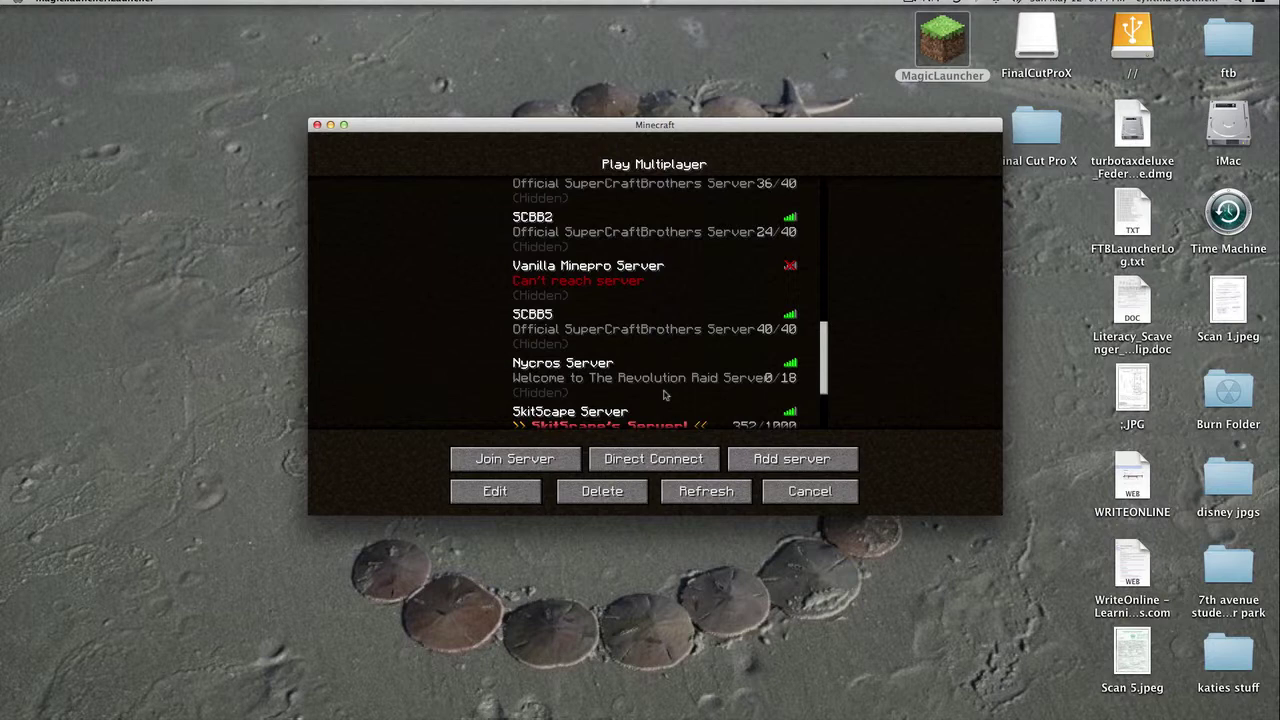
{"action": "scroll", "coordinate": [663, 396], "scroll_direction": "up", "scroll_amount": 3}
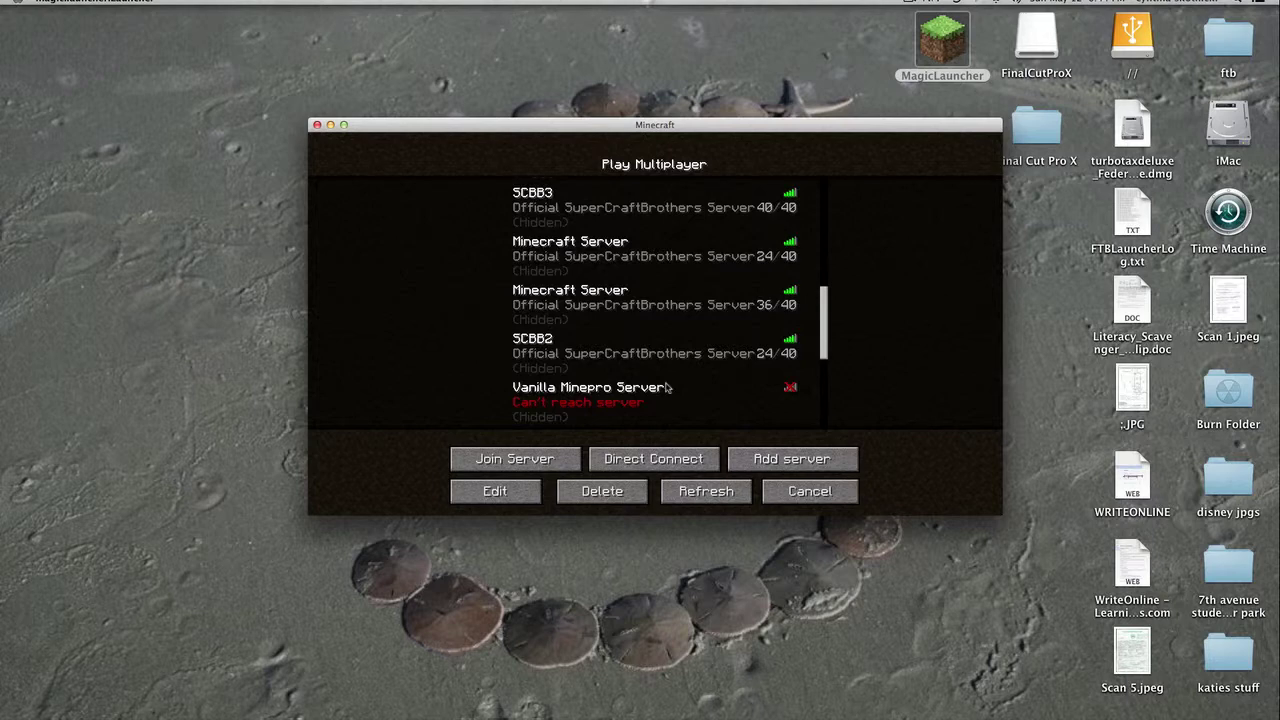
{"action": "left_click", "coordinate": [810, 491]}
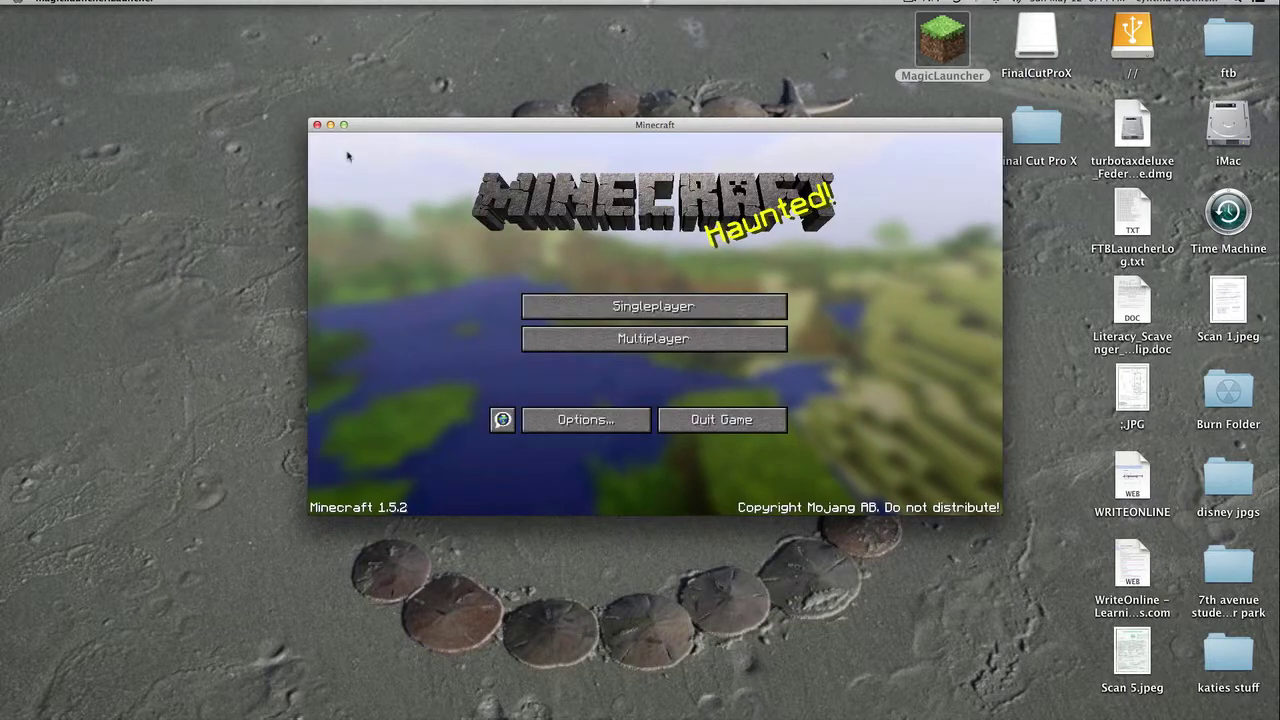
Quit Minecraft and switch back to Magic Launcher with its options open
{"action": "key", "text": "super+q"}
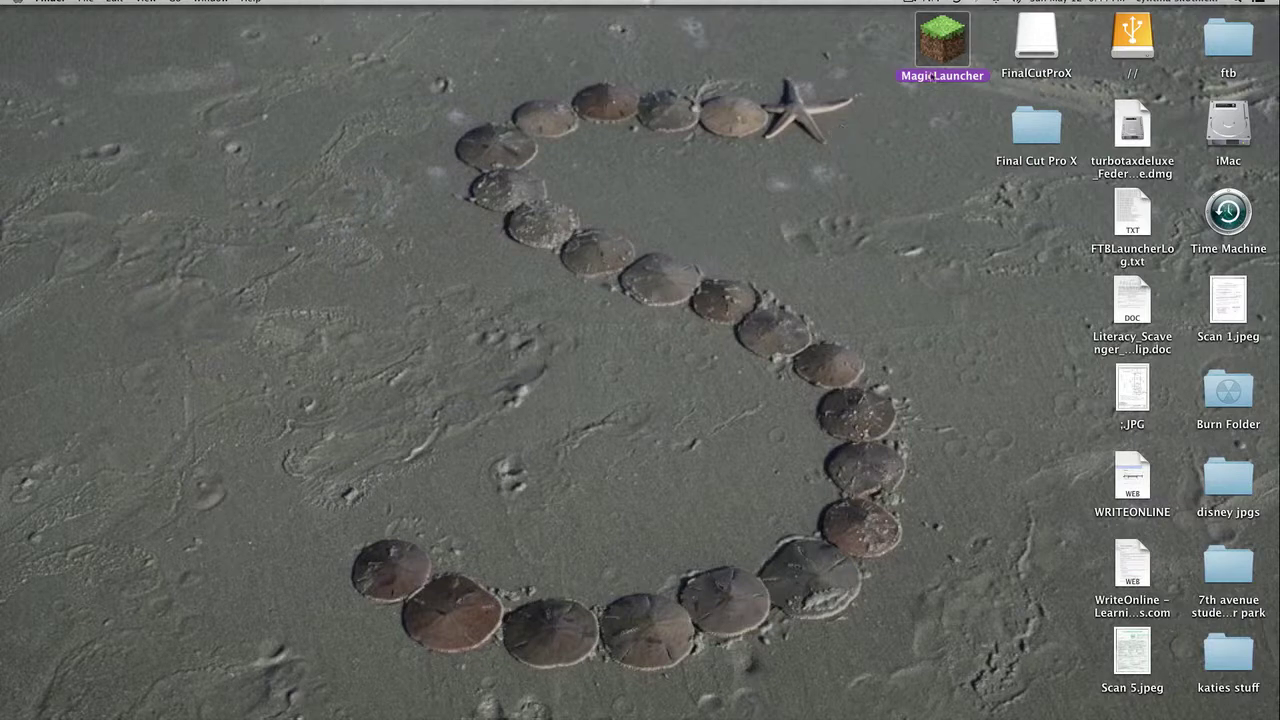
{"action": "double_click", "coordinate": [955, 46]}
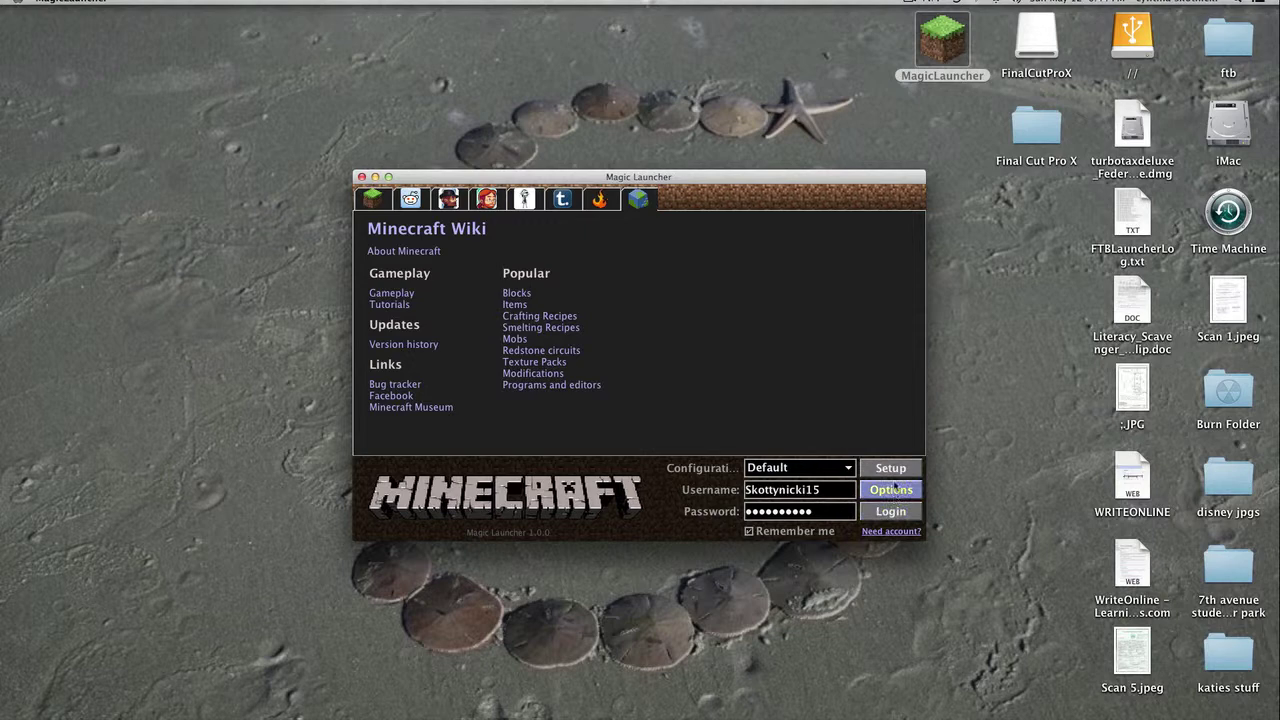
{"action": "left_click", "coordinate": [891, 489]}
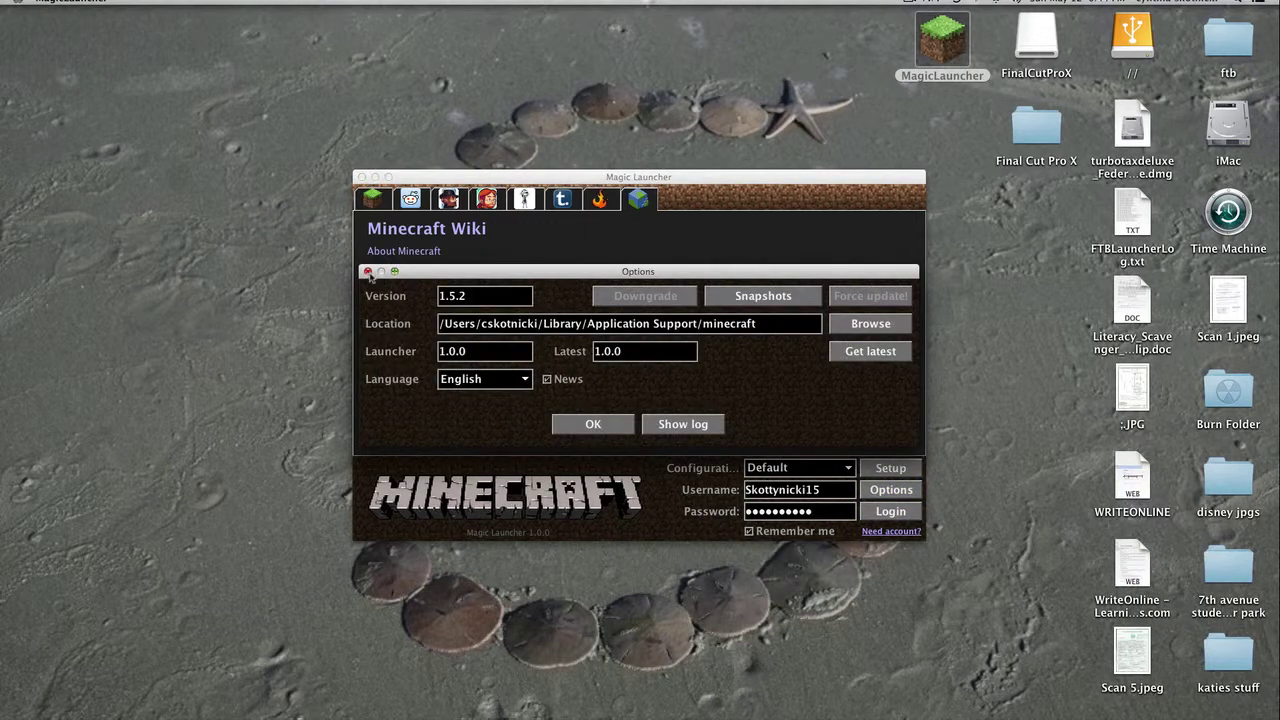
Leave the options, check the Default configuration's mod setup, and close Magic Launcher
{"action": "left_click", "coordinate": [367, 272]}
{"action": "left_click", "coordinate": [871, 470]}
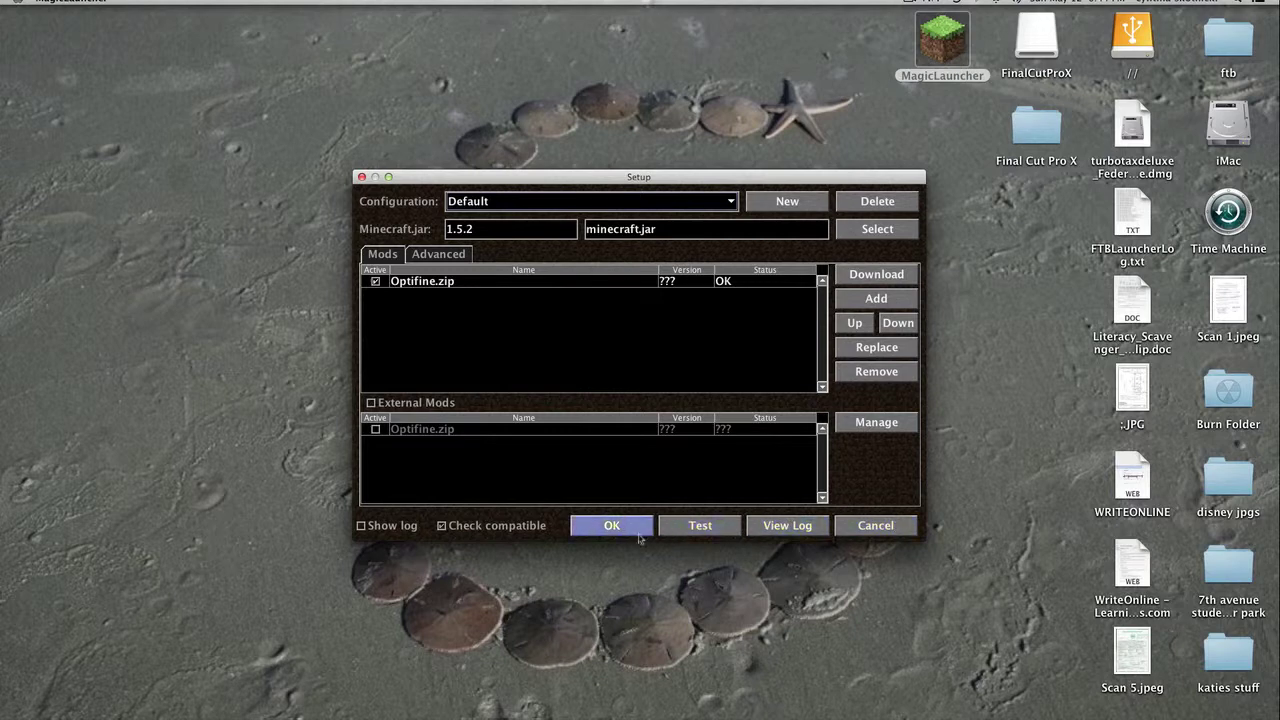
{"action": "left_click", "coordinate": [361, 177]}
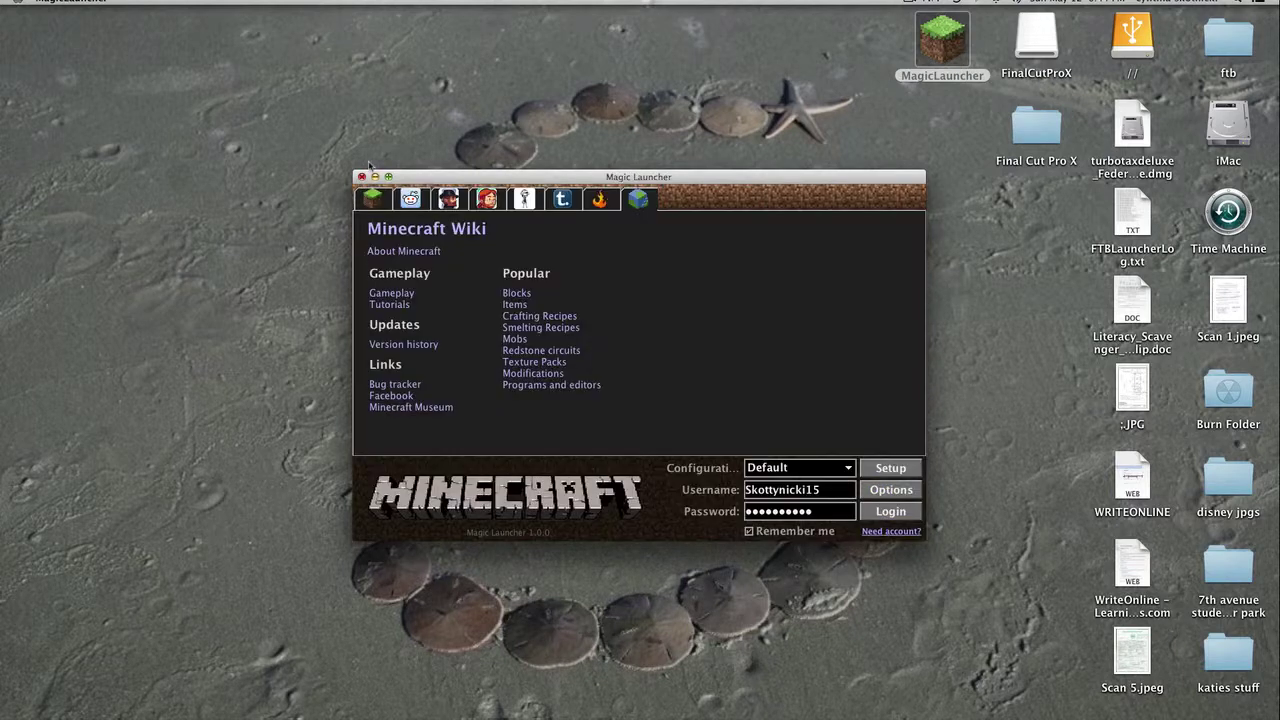
{"action": "left_click", "coordinate": [361, 177]}
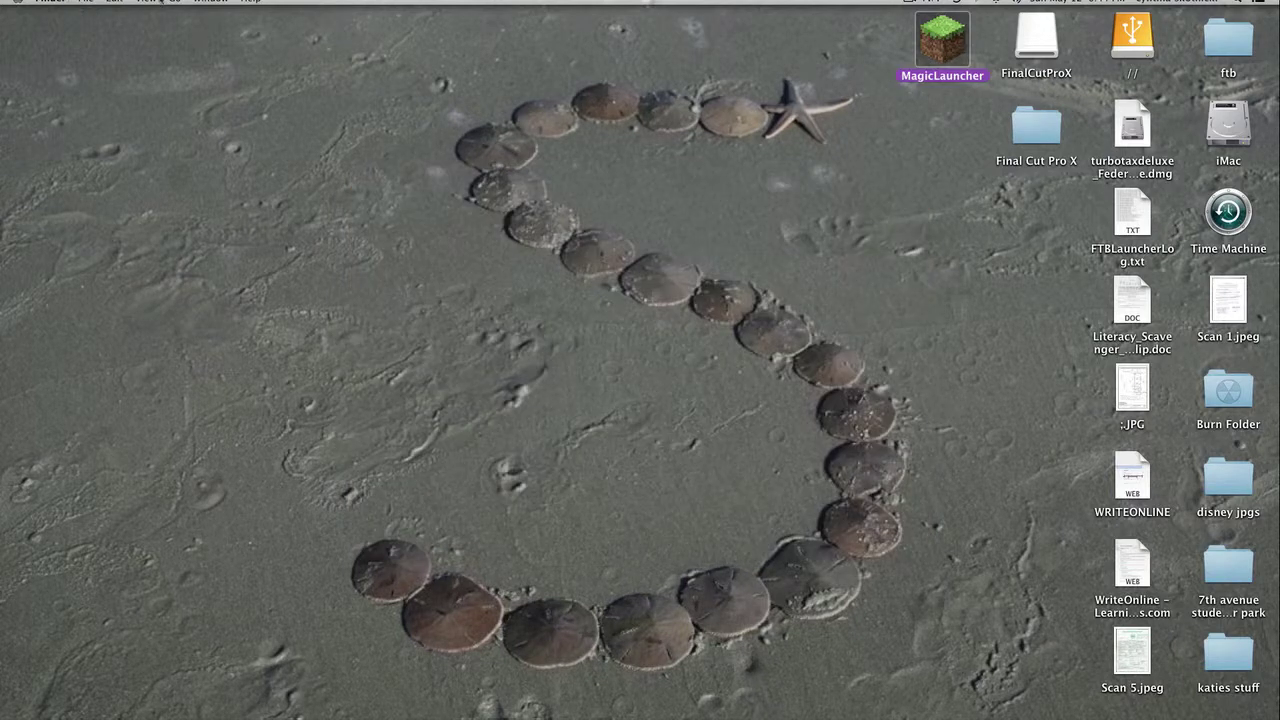
Open the ~/Library/Application Support/ folder in Finder using Go to Folder
{"action": "left_click", "coordinate": [146, 2]}
{"action": "key", "text": "Escape"}
{"action": "left_click", "coordinate": [175, 2]}
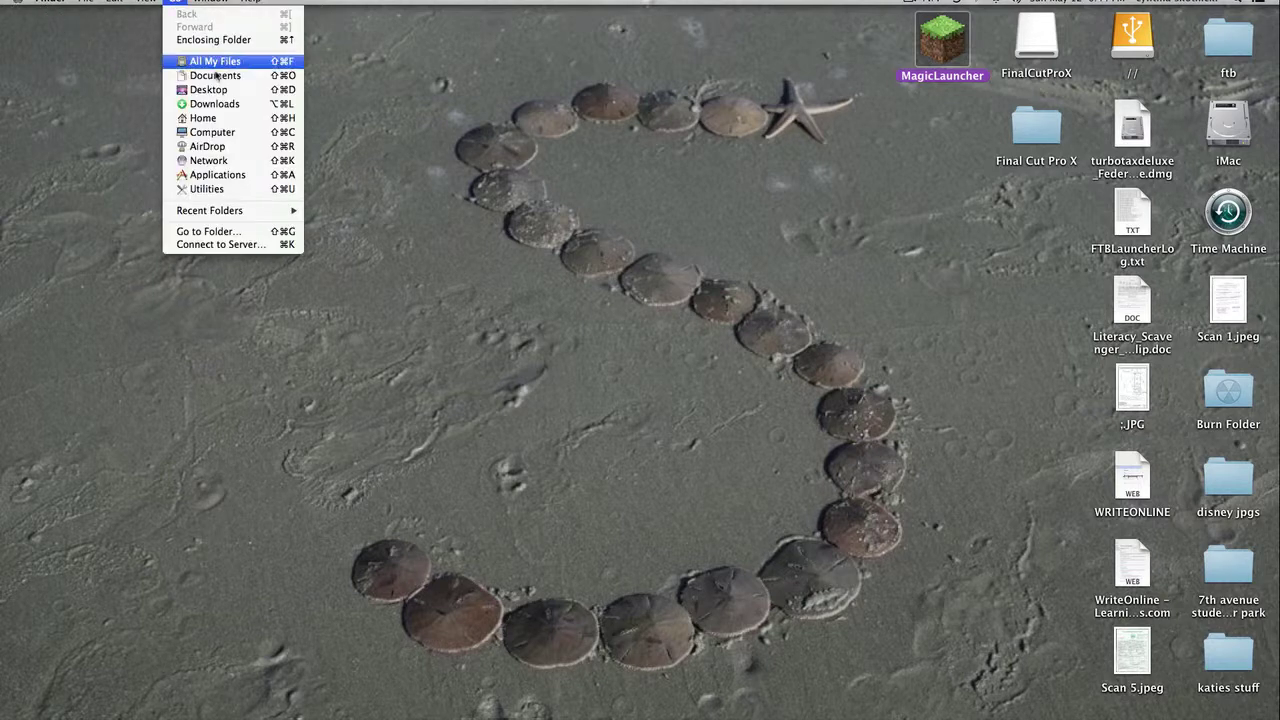
{"action": "left_click", "coordinate": [222, 232]}
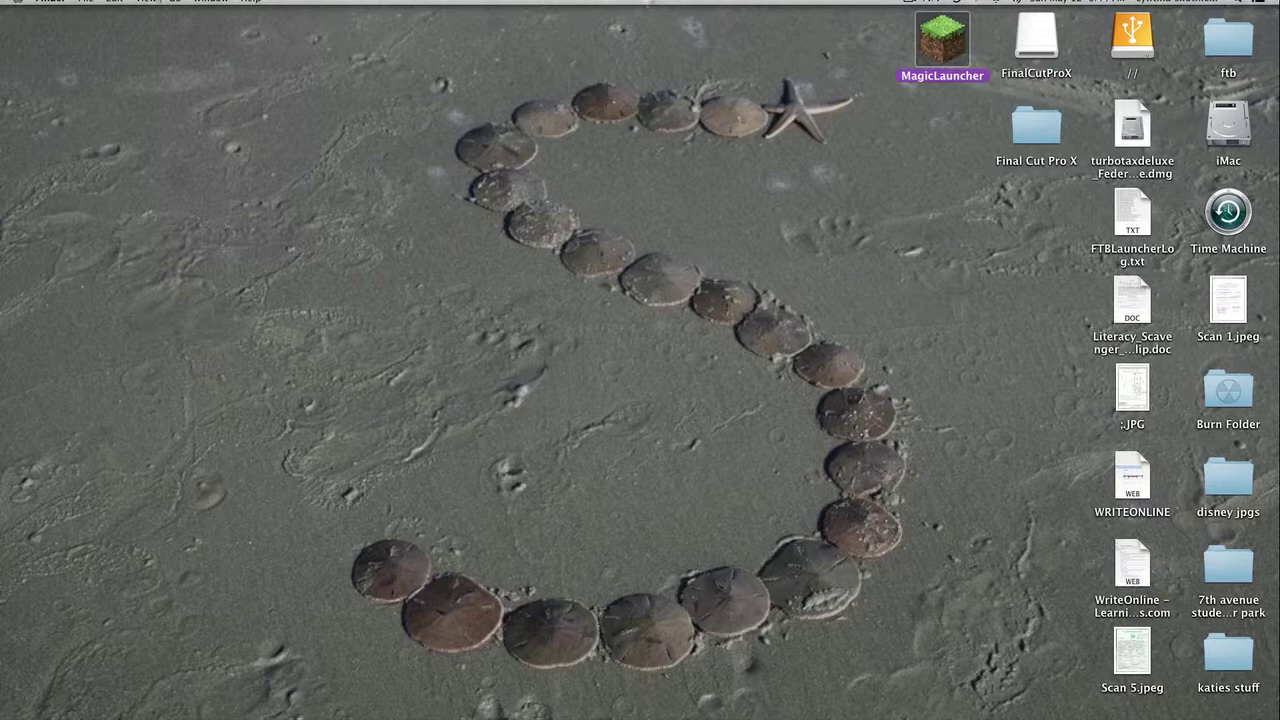
{"action": "left_click", "coordinate": [175, 2]}
{"action": "left_click", "coordinate": [222, 234]}
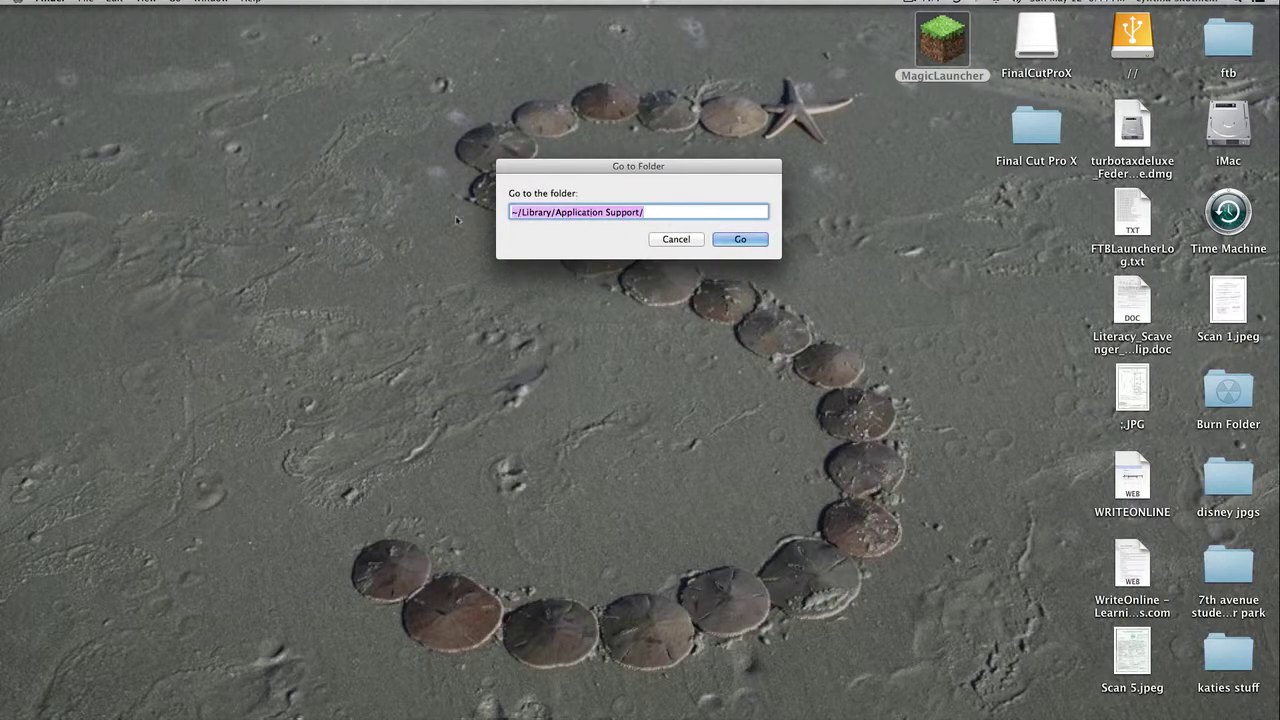
{"action": "left_click", "coordinate": [667, 214]}
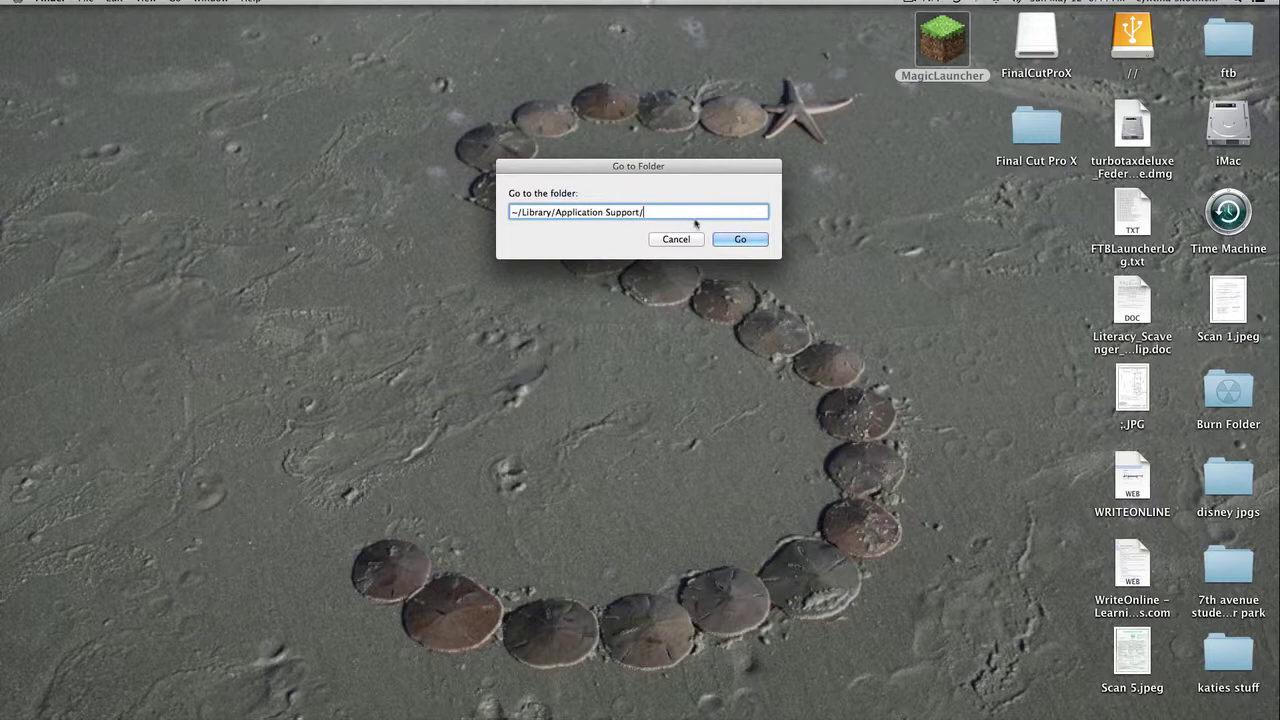
{"action": "left_click", "coordinate": [748, 242]}
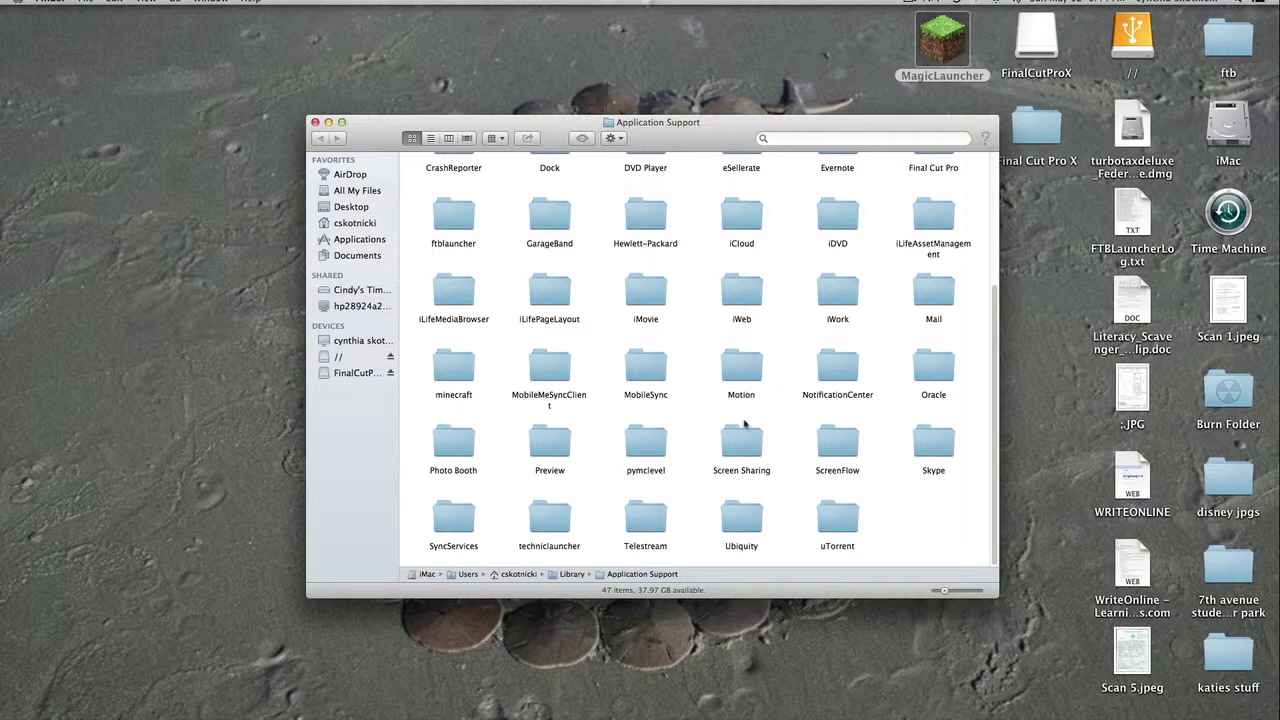
Open the Mods folder inside the minecraft folder and select Optifine.zip
{"action": "double_click", "coordinate": [455, 366]}
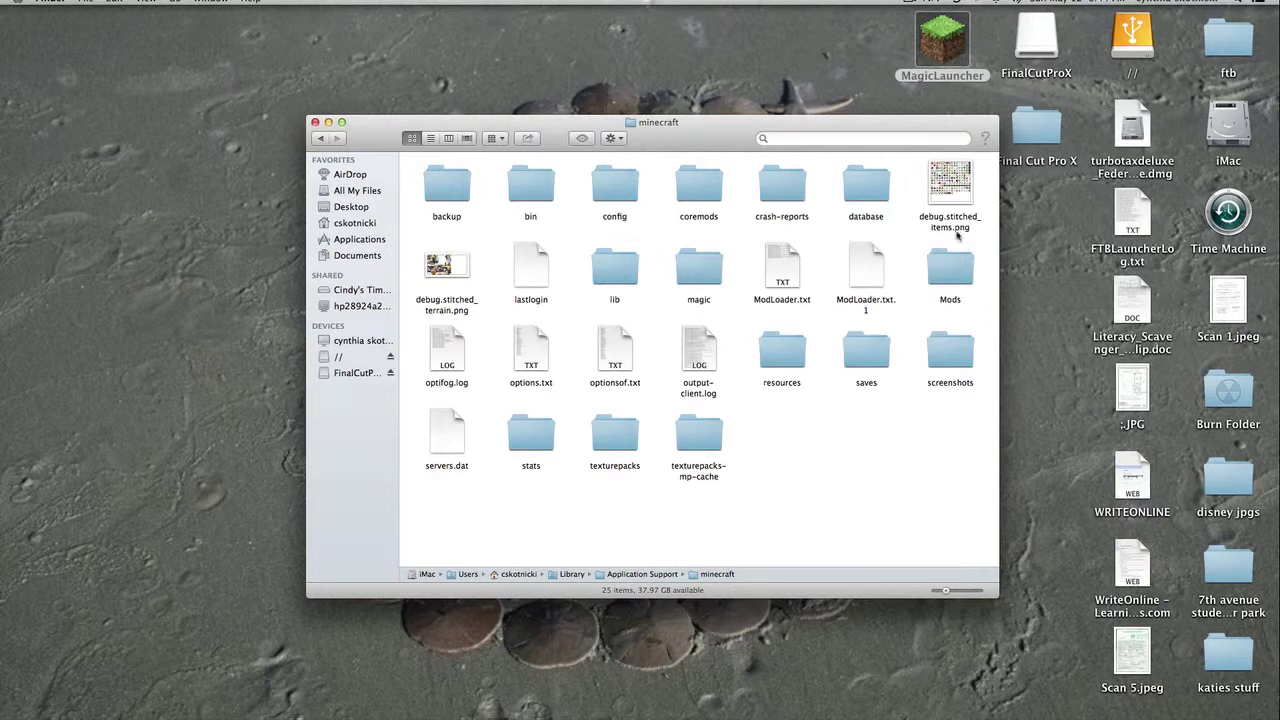
{"action": "double_click", "coordinate": [950, 268]}
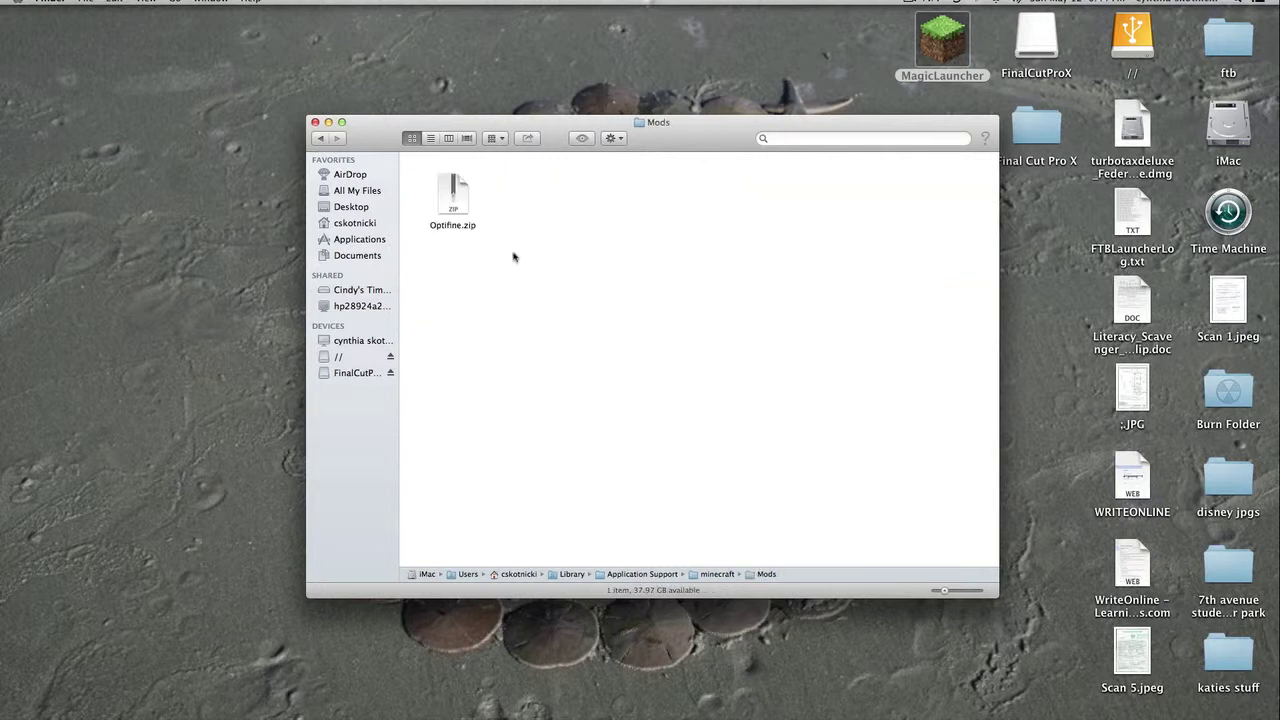
{"action": "left_click", "coordinate": [444, 178]}
{"action": "left_click_drag", "start_coordinate": [444, 178], "coordinate": [446, 197]}
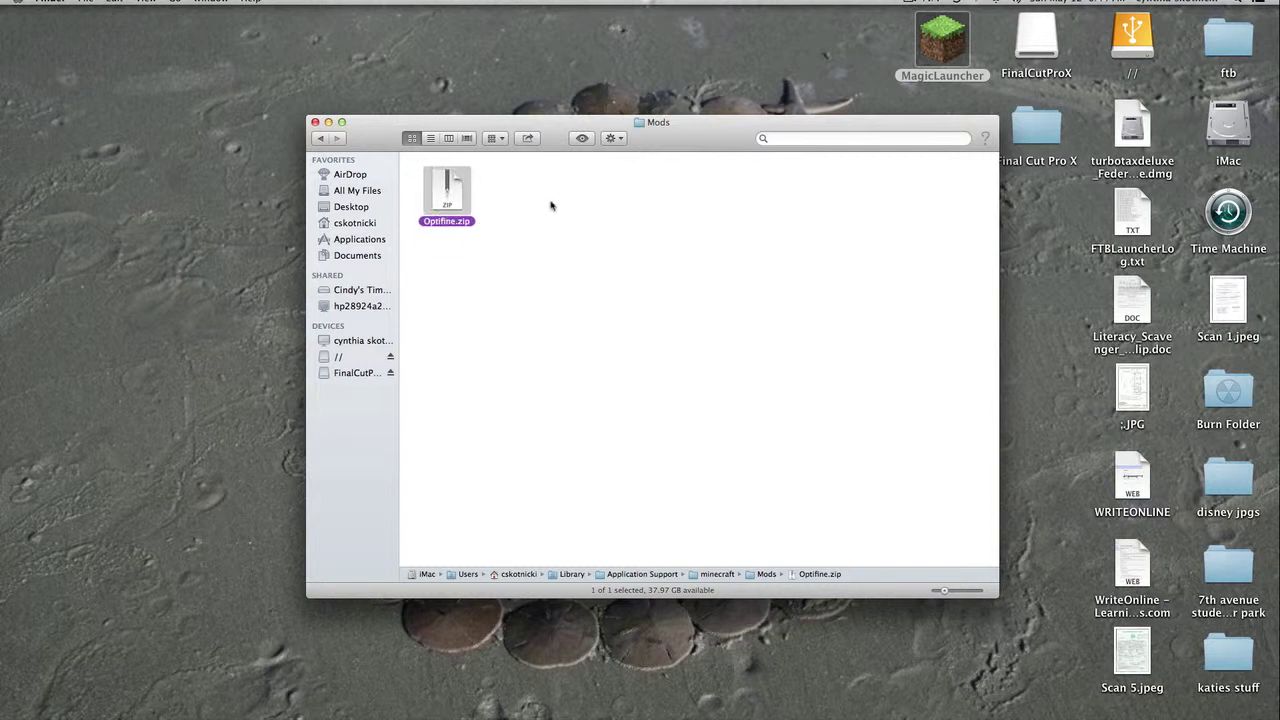
Extract Optifine.zip and try to compress all the files inside the extracted Optifine folder
{"action": "double_click", "coordinate": [450, 200]}
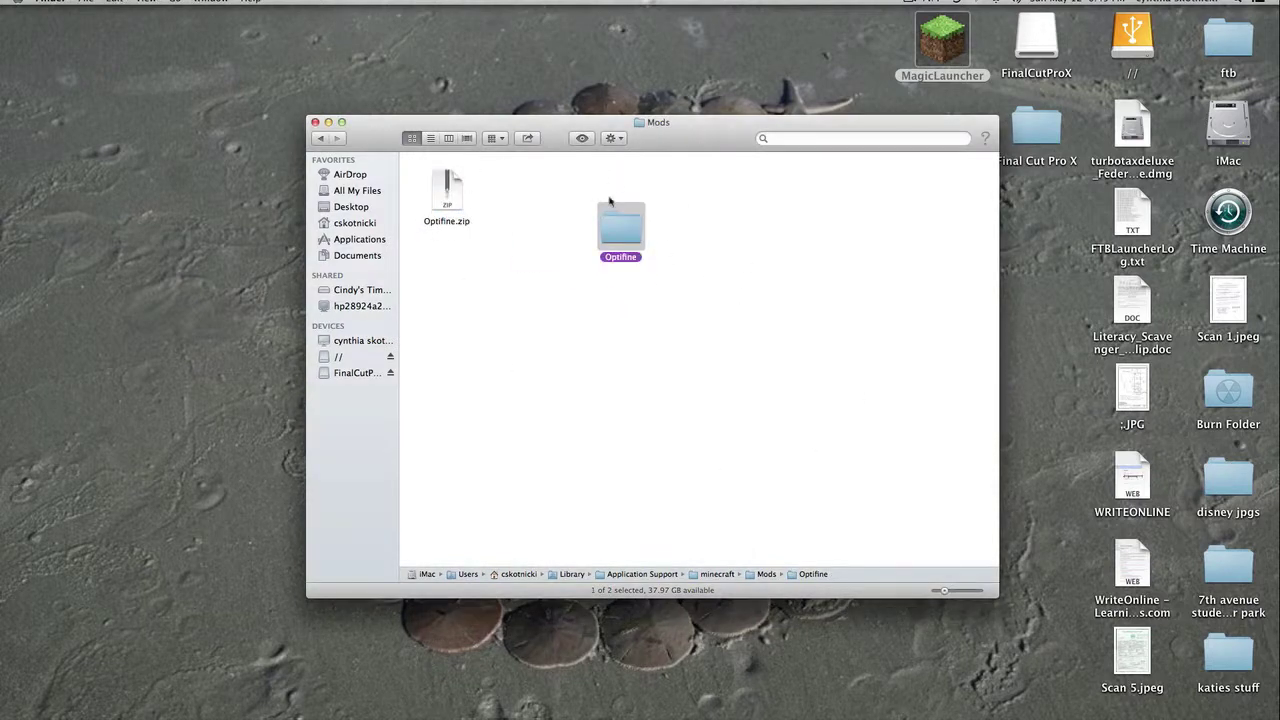
{"action": "double_click", "coordinate": [622, 240]}
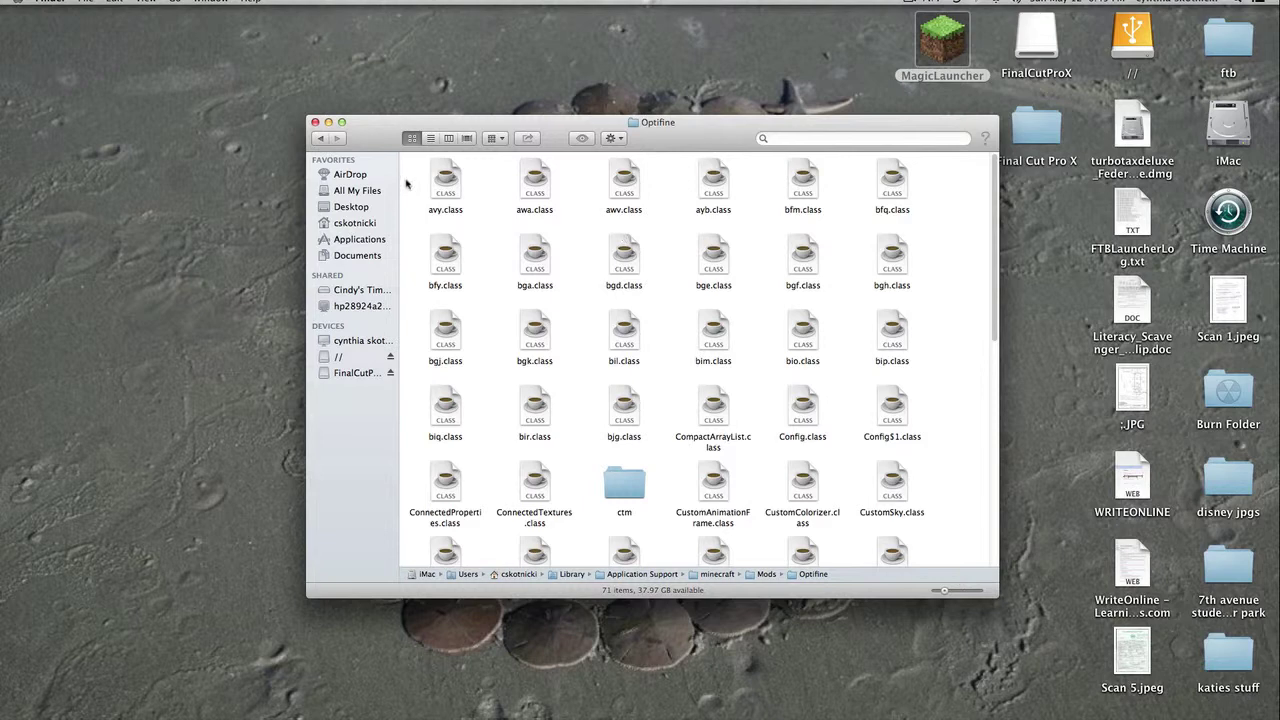
{"action": "left_click_drag", "start_coordinate": [420, 176], "coordinate": [937, 551]}
{"action": "right_click", "coordinate": [857, 440]}
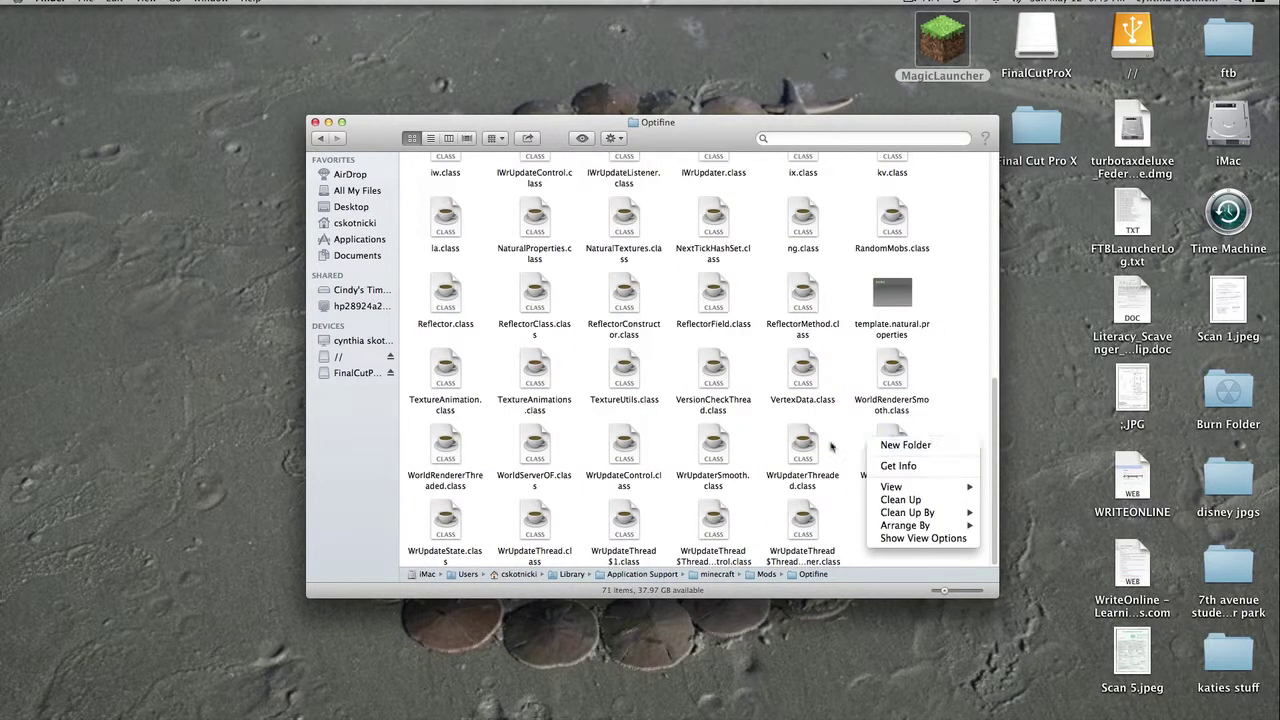
{"action": "key", "text": "Escape"}
{"action": "left_click_drag", "start_coordinate": [890, 500], "coordinate": [423, 177]}
{"action": "right_click", "coordinate": [441, 180]}
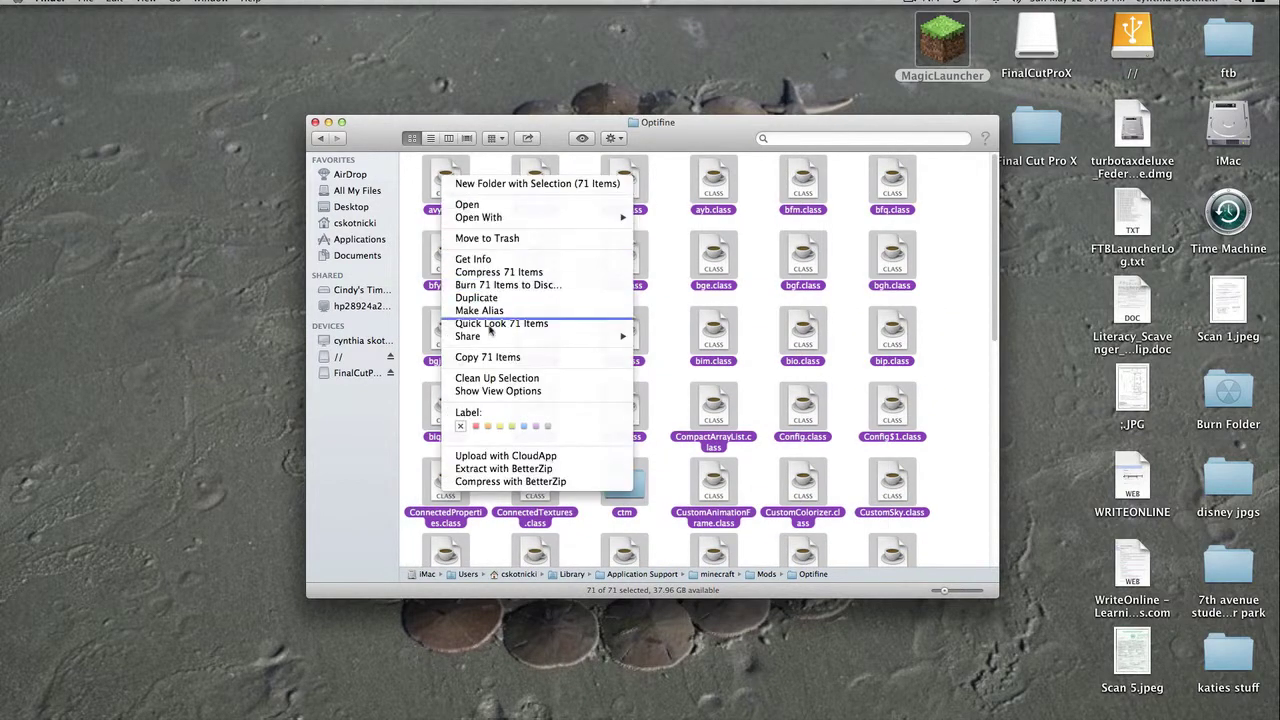
{"action": "left_click", "coordinate": [501, 273]}
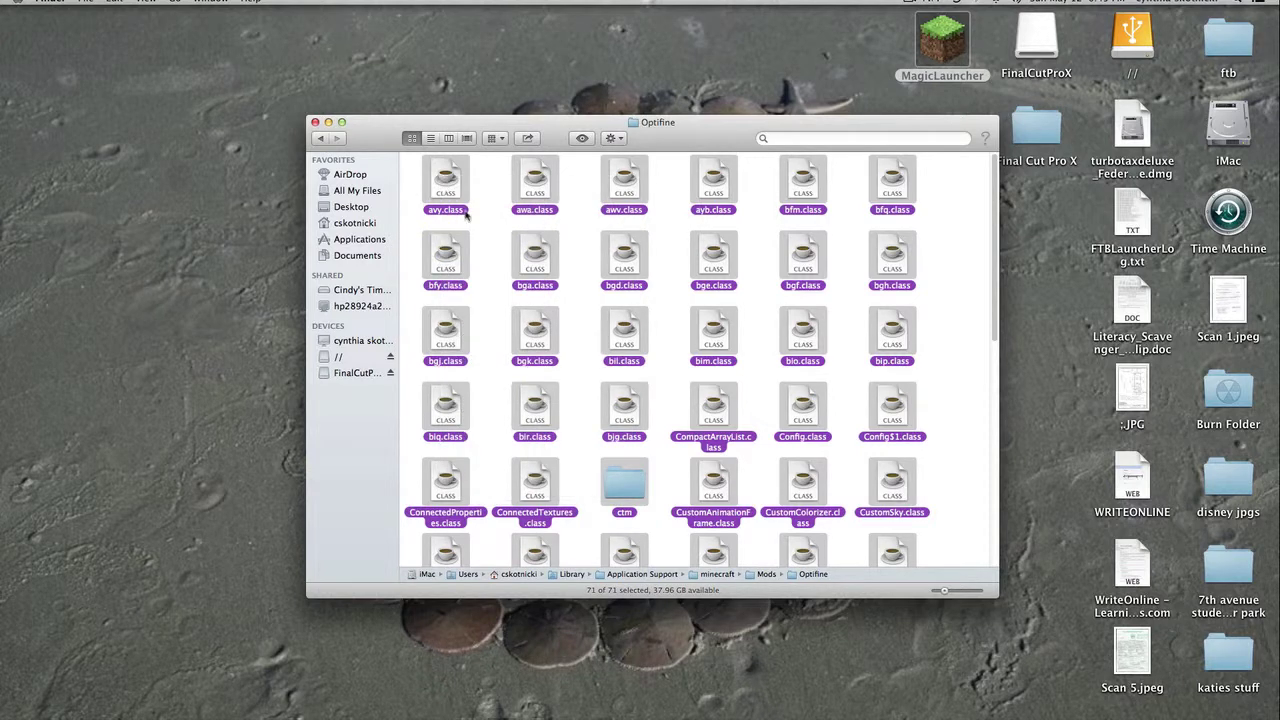
Move the extracted Optifine folder out of Mods to the Trash and close the Finder window
{"action": "left_click", "coordinate": [320, 138]}
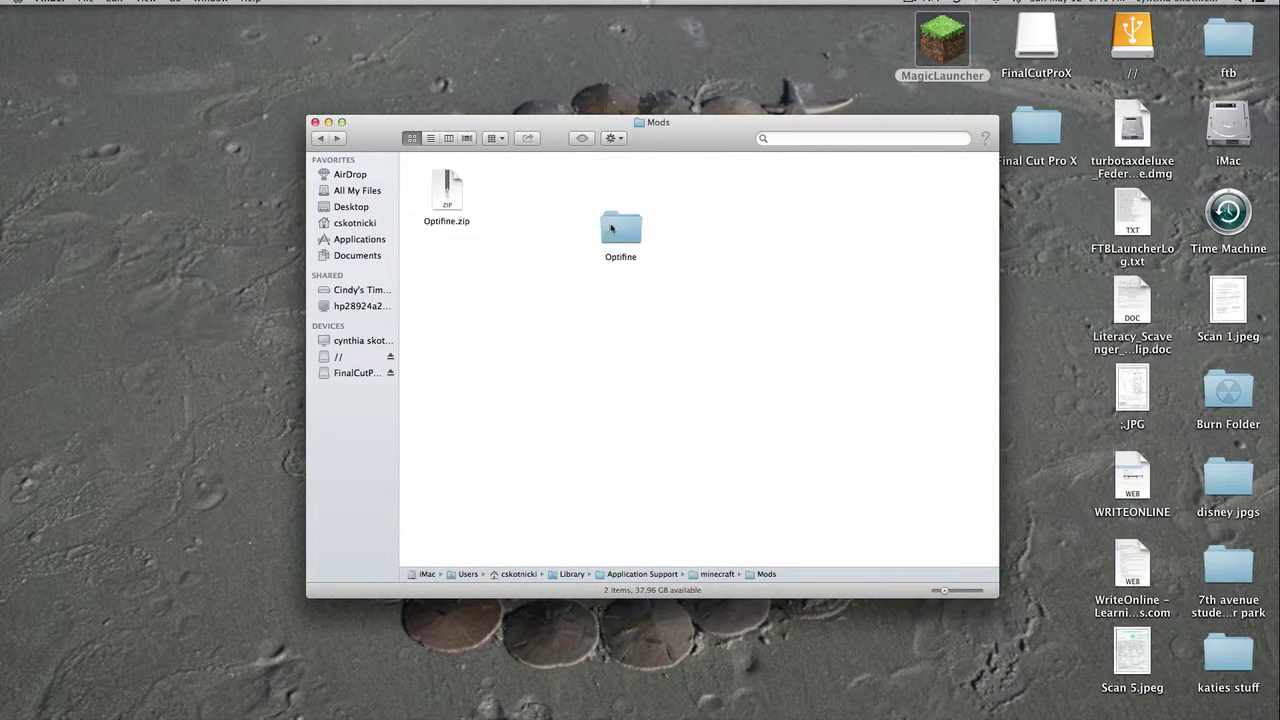
{"action": "left_click_drag", "start_coordinate": [620, 228], "coordinate": [980, 662]}
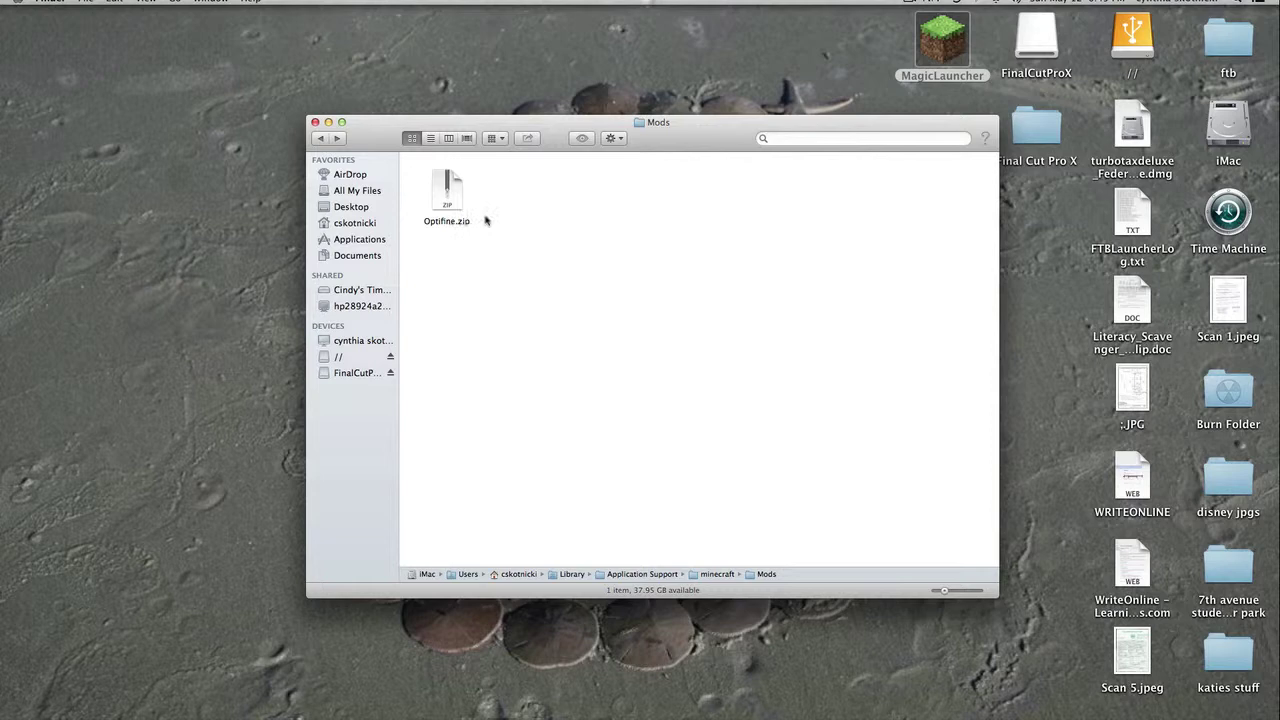
{"action": "left_click", "coordinate": [319, 139]}
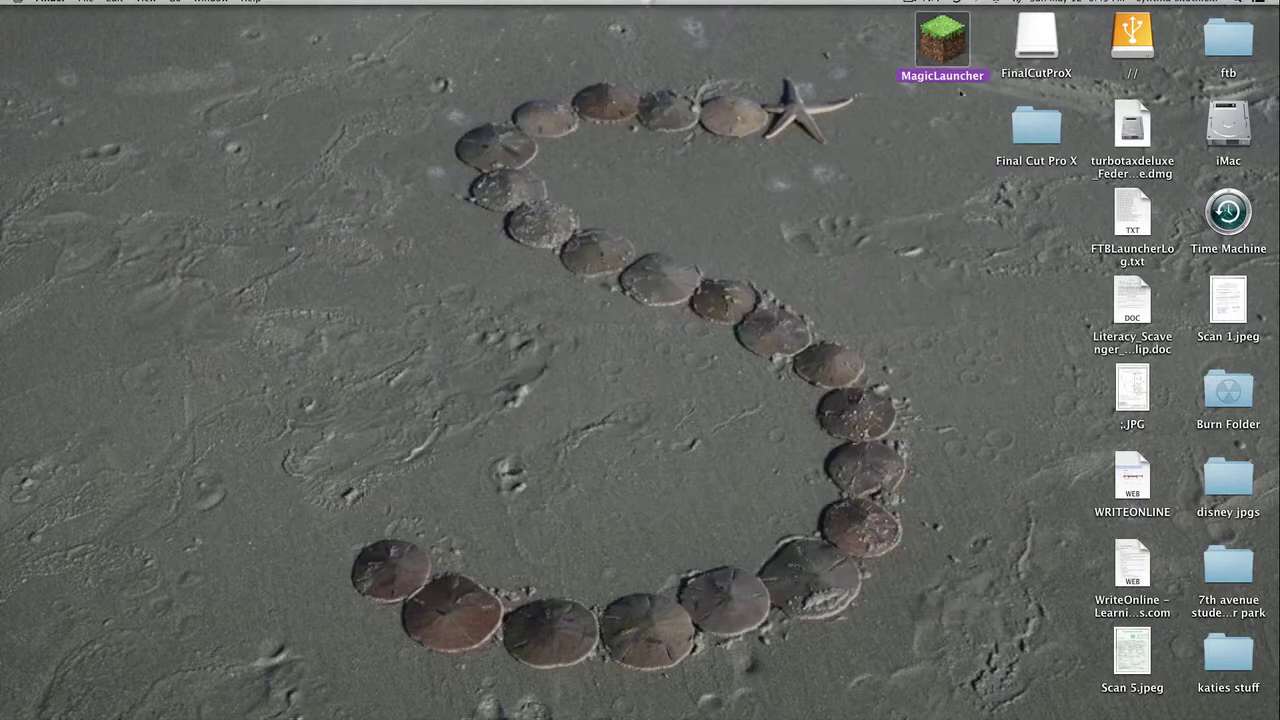
{"action": "left_click", "coordinate": [315, 121]}
{"action": "double_click", "coordinate": [926, 64]}
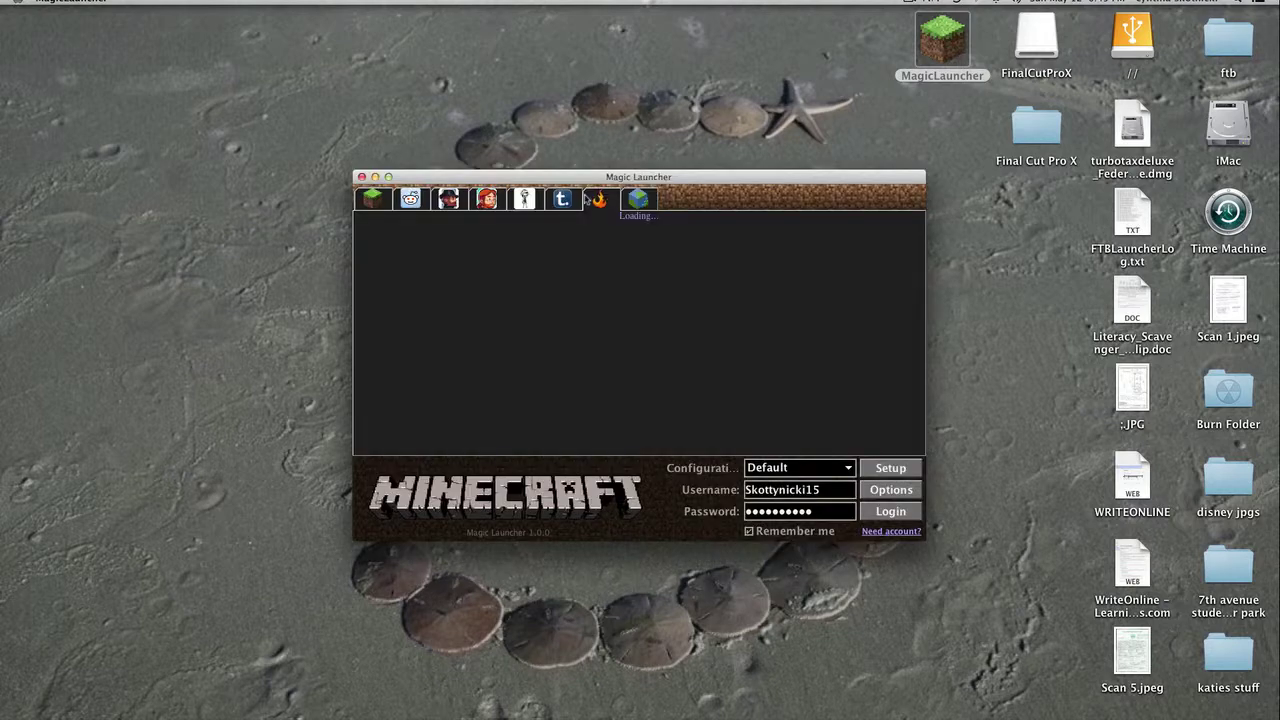
{"action": "left_click", "coordinate": [888, 512]}
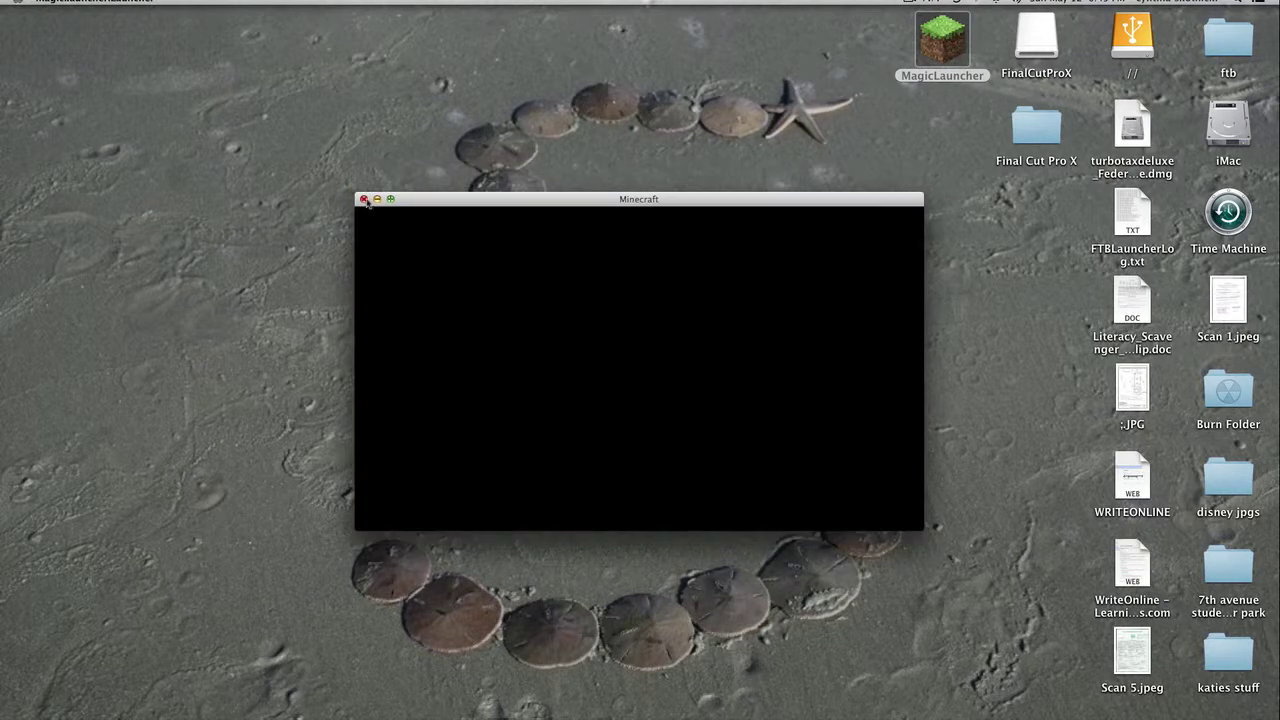
{"action": "left_click", "coordinate": [363, 199]}
Reopen Magic Launcher and, in the Default configuration's setup, deactivate Optifine.zip and try the External Mods option on and off
{"action": "double_click", "coordinate": [955, 45]}
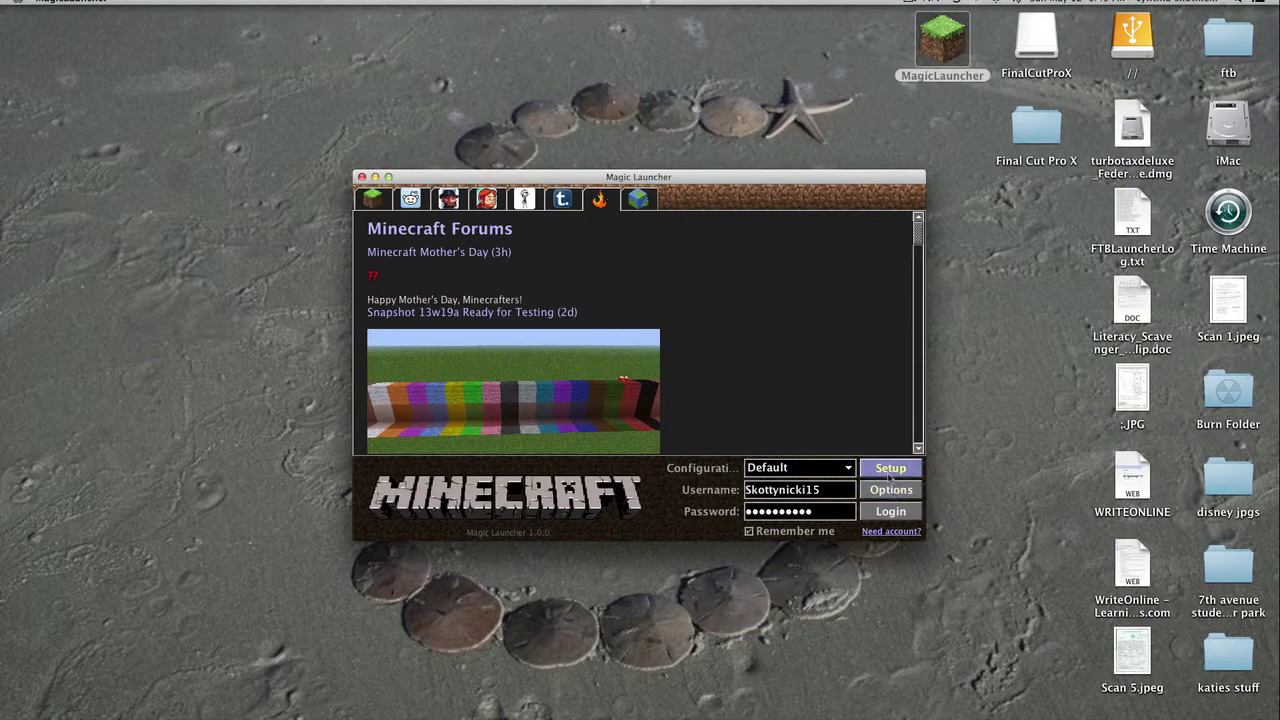
{"action": "left_click", "coordinate": [890, 467]}
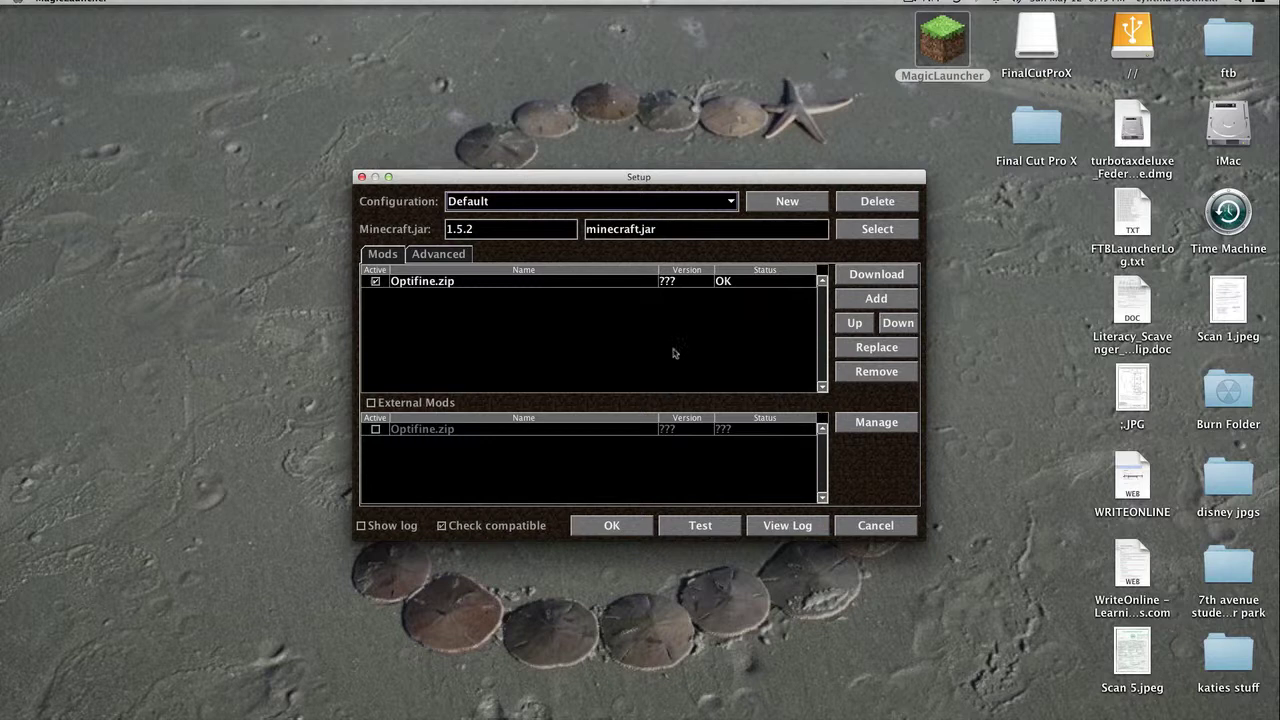
{"action": "left_click", "coordinate": [376, 283]}
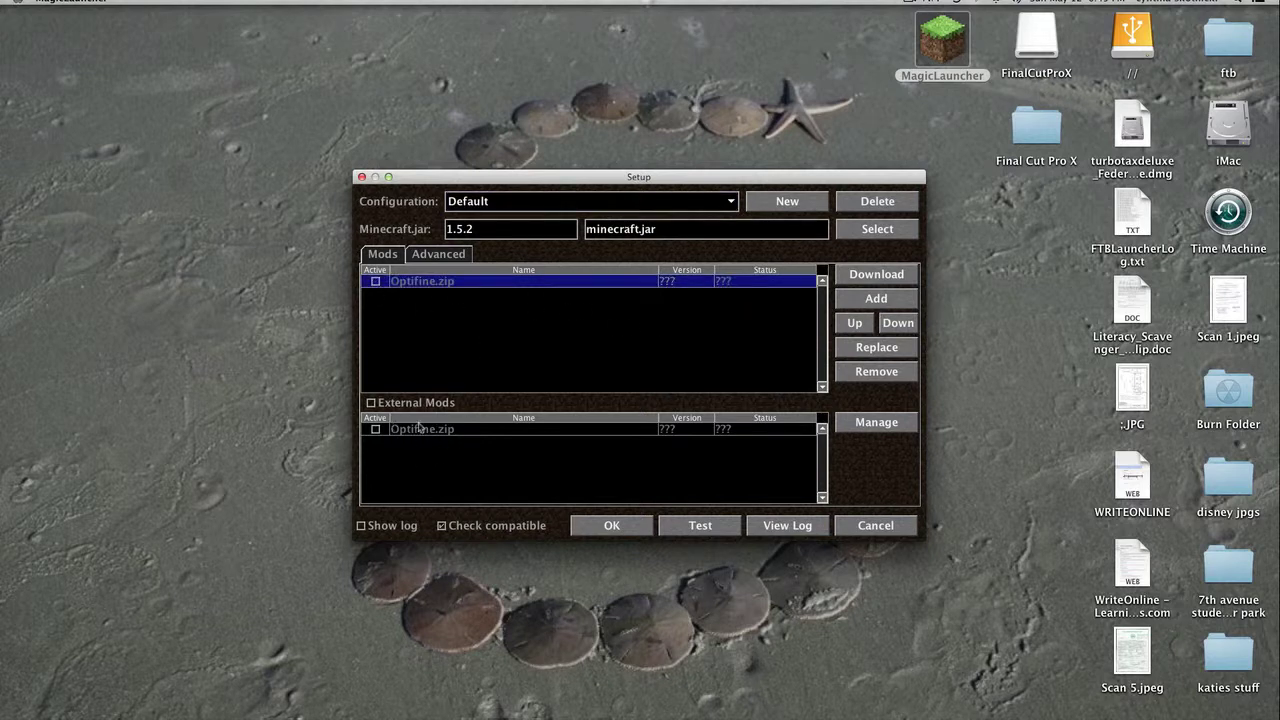
{"action": "left_click", "coordinate": [371, 403]}
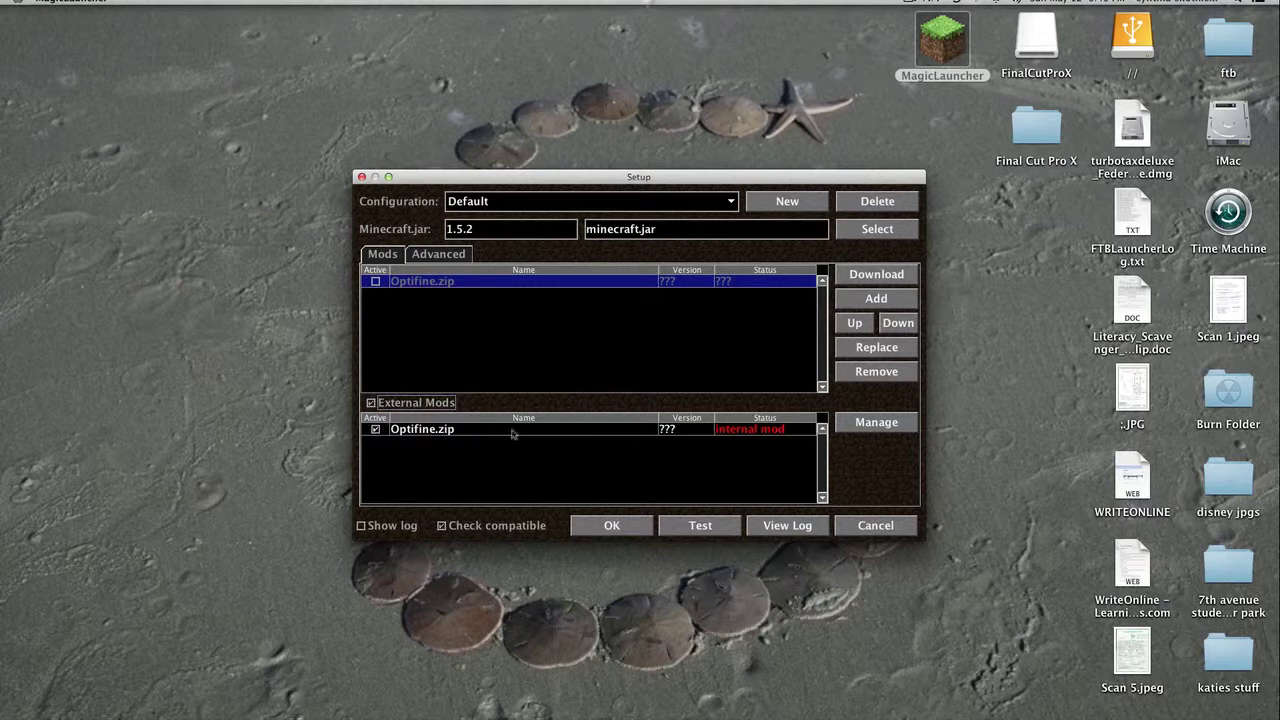
{"action": "left_click", "coordinate": [371, 403]}
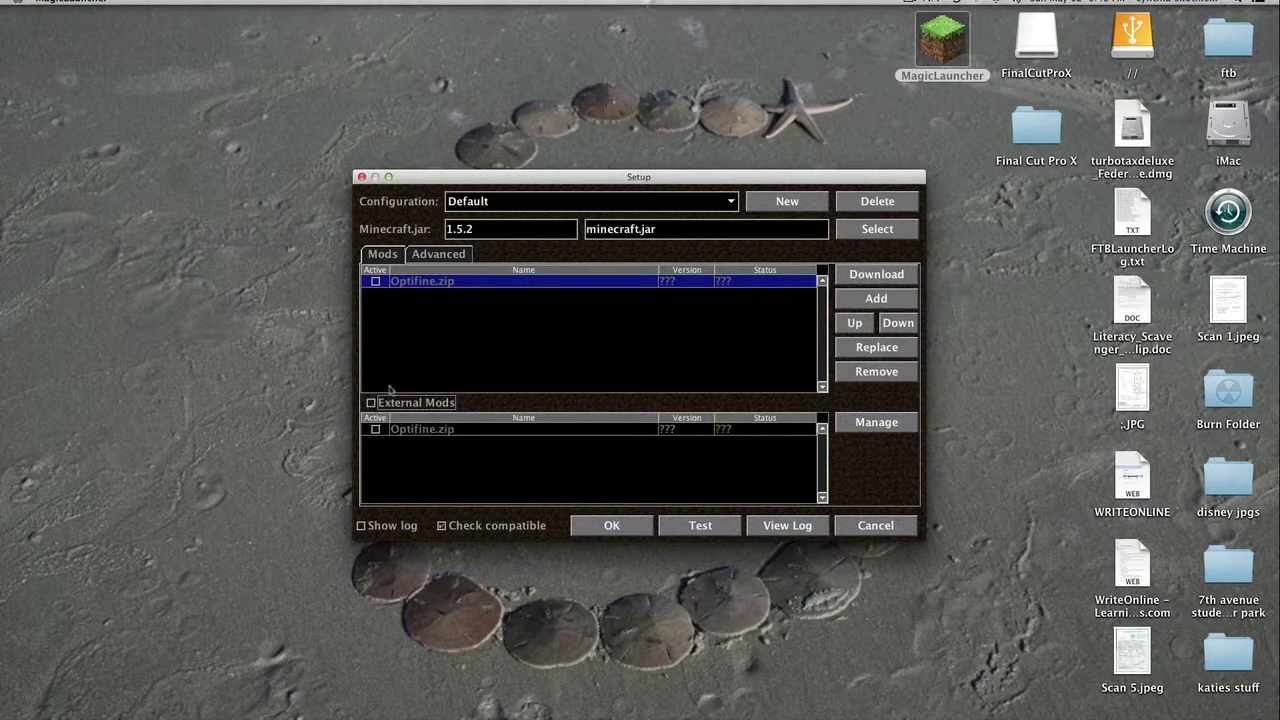
Reactivate Optifine.zip in the main mod list, save the setup, and run Minecraft with the remembered account before quitting it
{"action": "left_click", "coordinate": [375, 281]}
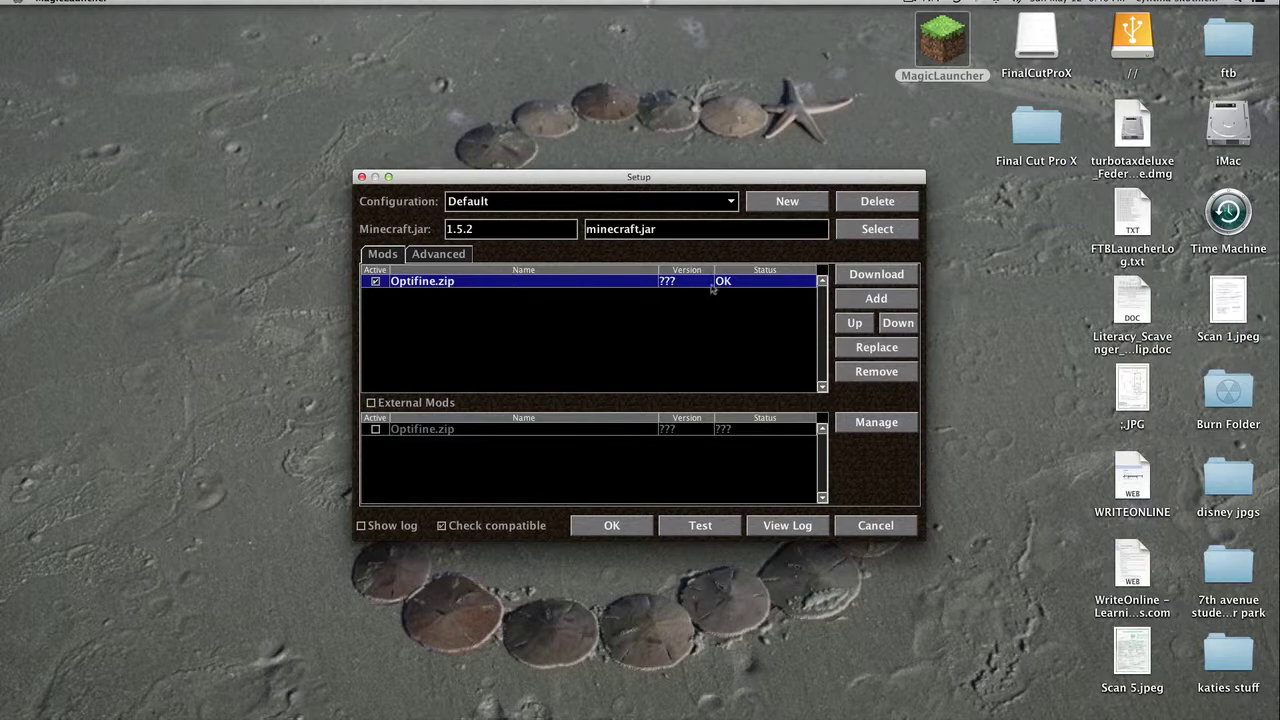
{"action": "left_click", "coordinate": [611, 525]}
{"action": "left_click", "coordinate": [884, 513]}
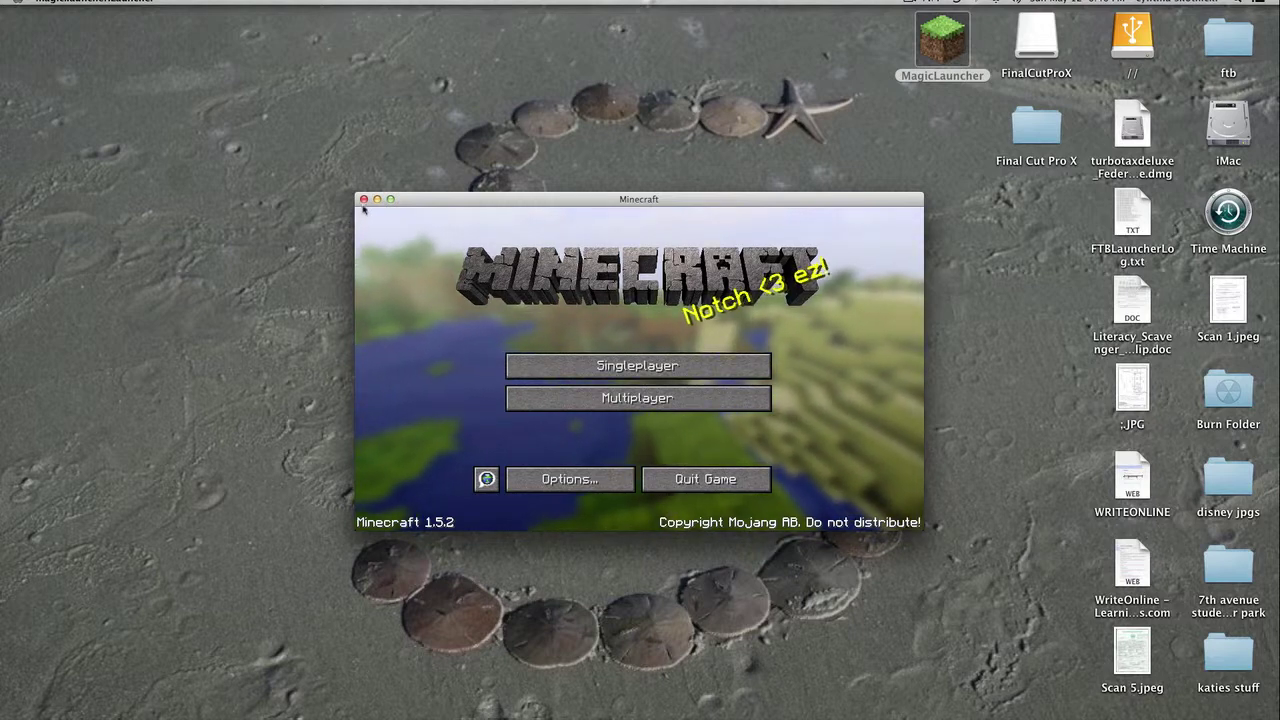
{"action": "key", "text": "super+q"}
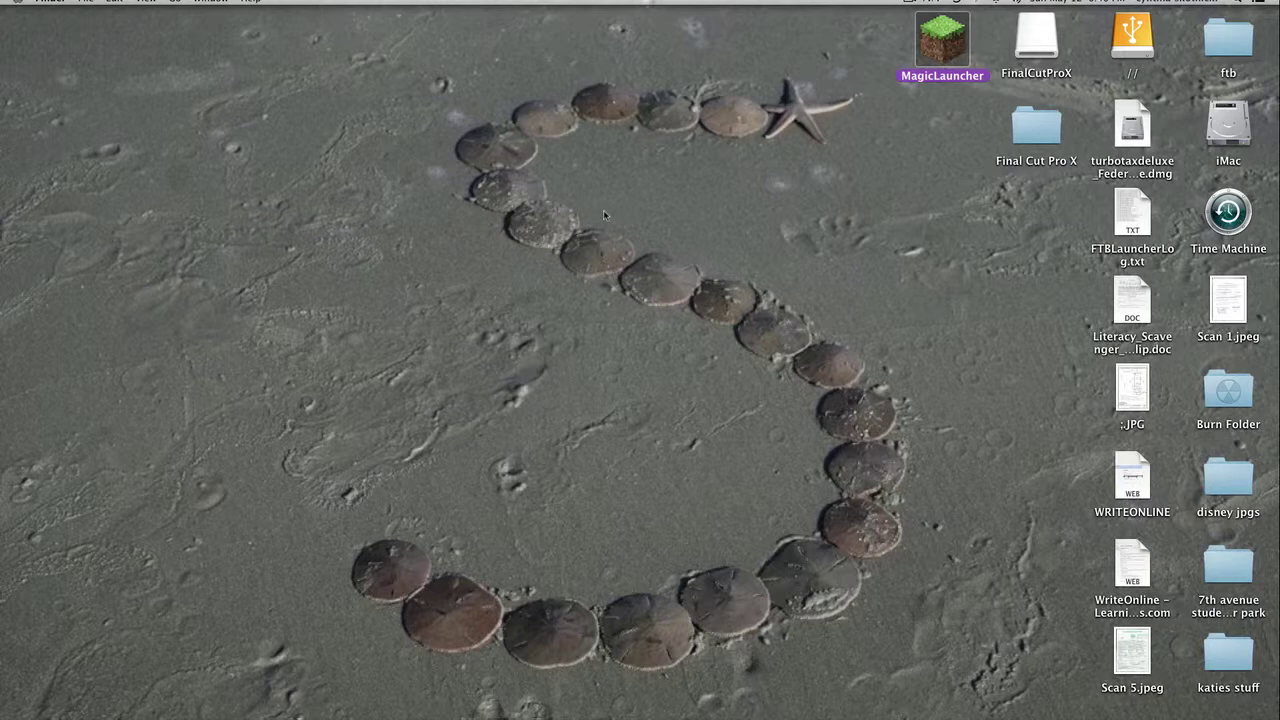